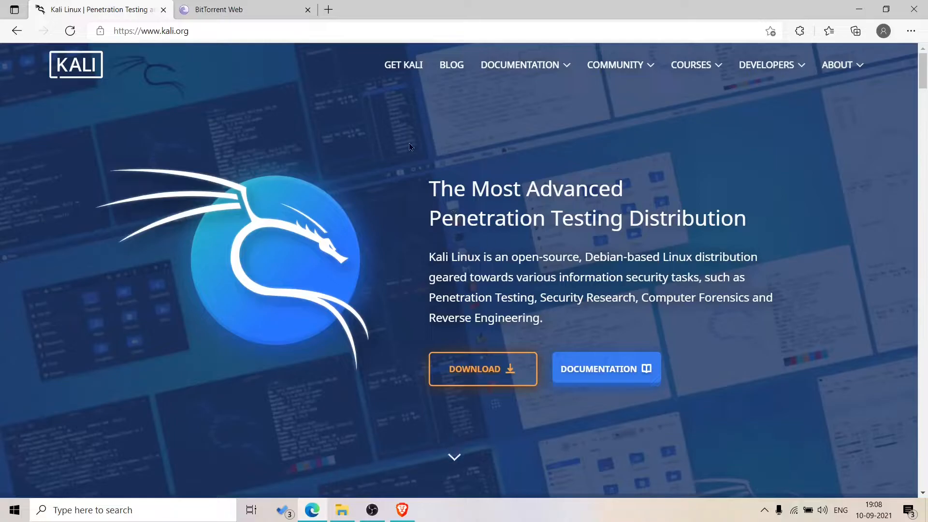
- Open Get Kali on kali.org and scroll to the Bare Metal Kali Linux 2021.2 64-bit Installer
{"action": "scroll", "coordinate": [425, 145], "scroll_direction": "down", "scroll_amount": 8}
{"action": "scroll", "coordinate": [338, 169], "scroll_direction": "up", "scroll_amount": 7}
{"action": "scroll", "coordinate": [278, 192], "scroll_direction": "down", "scroll_amount": 8}
{"action": "scroll", "coordinate": [279, 191], "scroll_direction": "up", "scroll_amount": 8}
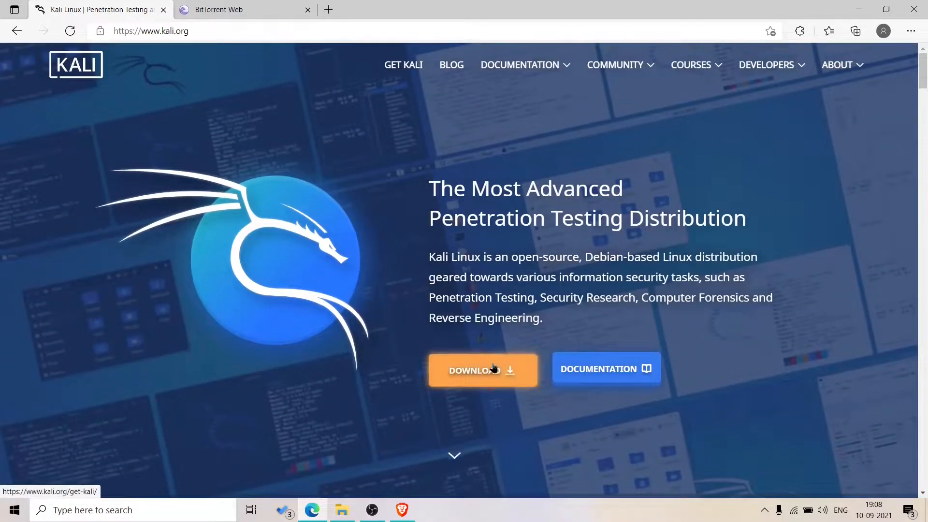
{"action": "left_click", "coordinate": [492, 368]}
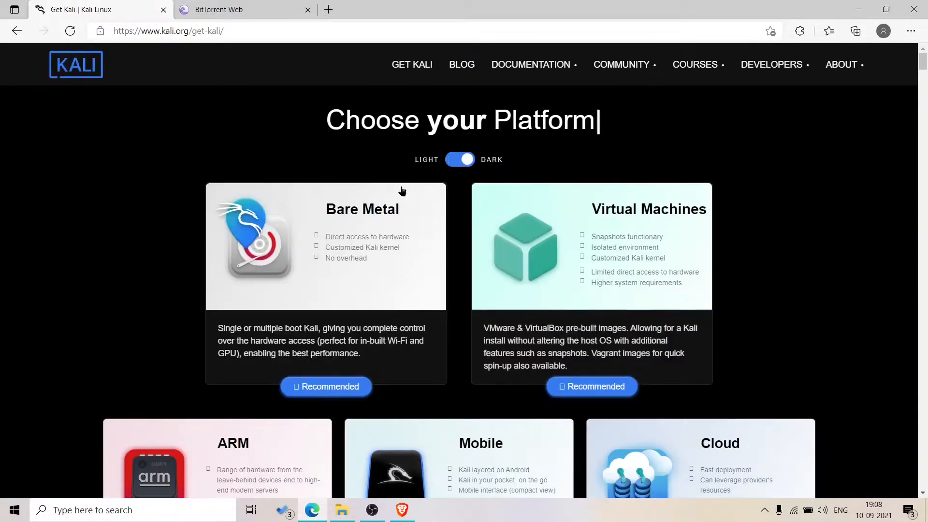
{"action": "scroll", "coordinate": [7, 242], "scroll_direction": "down", "scroll_amount": 2}
{"action": "scroll", "coordinate": [7, 241], "scroll_direction": "up", "scroll_amount": 2}
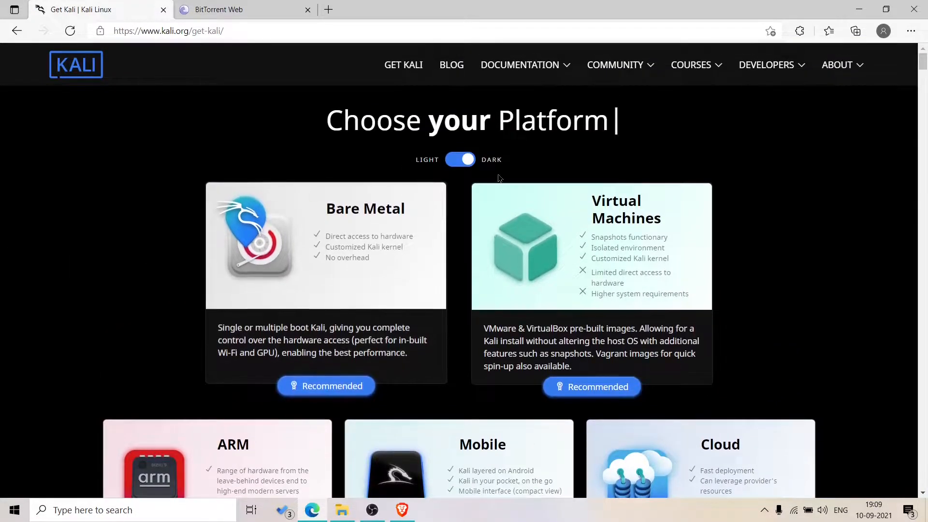
{"action": "scroll", "coordinate": [179, 254], "scroll_direction": "down", "scroll_amount": 2}
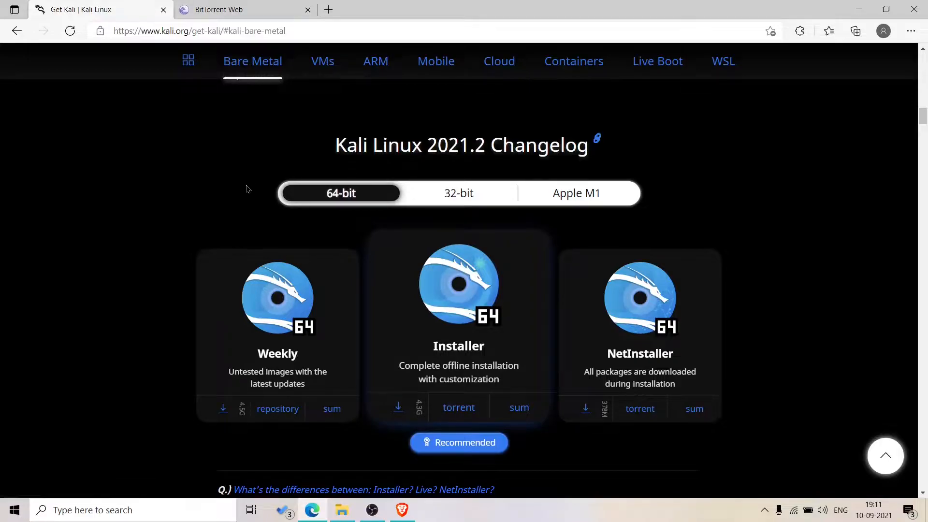
- Check under Settings > System > About that the system type is 64-bit, x64-based processor
{"action": "left_click", "coordinate": [13, 510]}
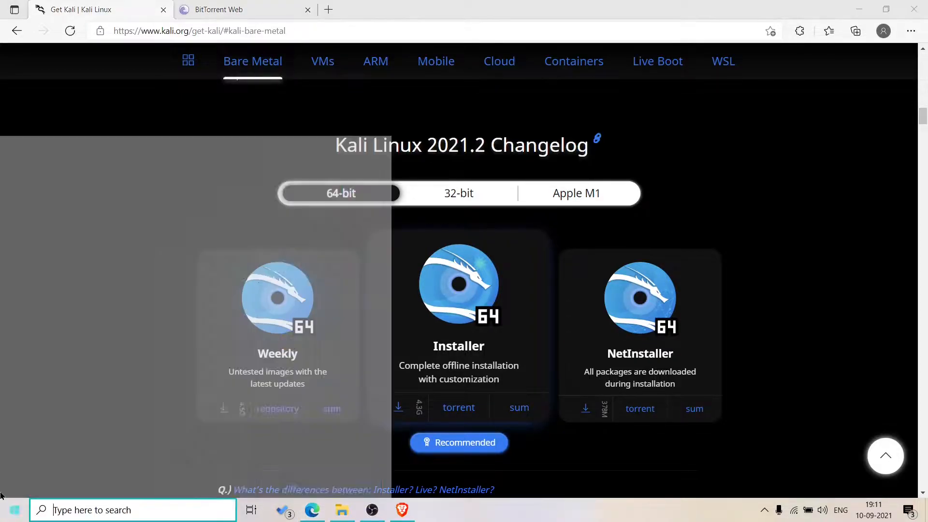
{"action": "left_click", "coordinate": [10, 451]}
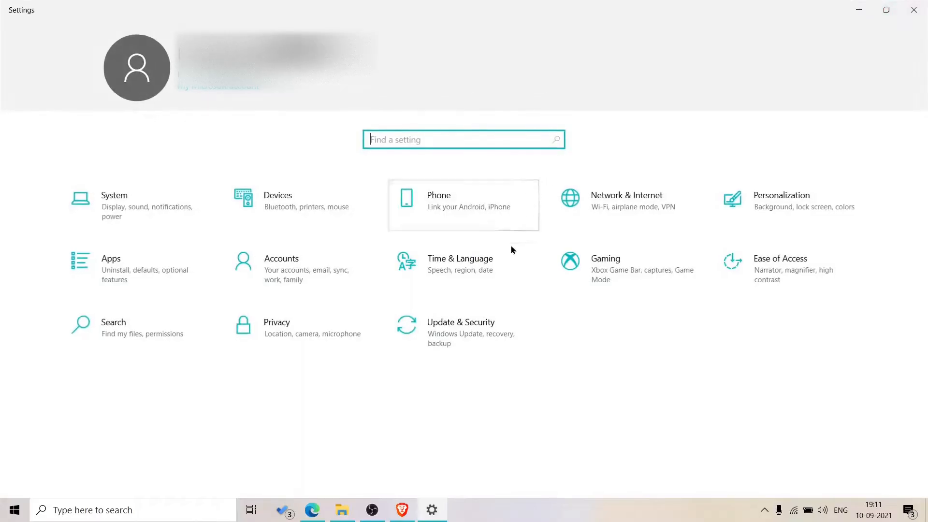
{"action": "left_click", "coordinate": [135, 220]}
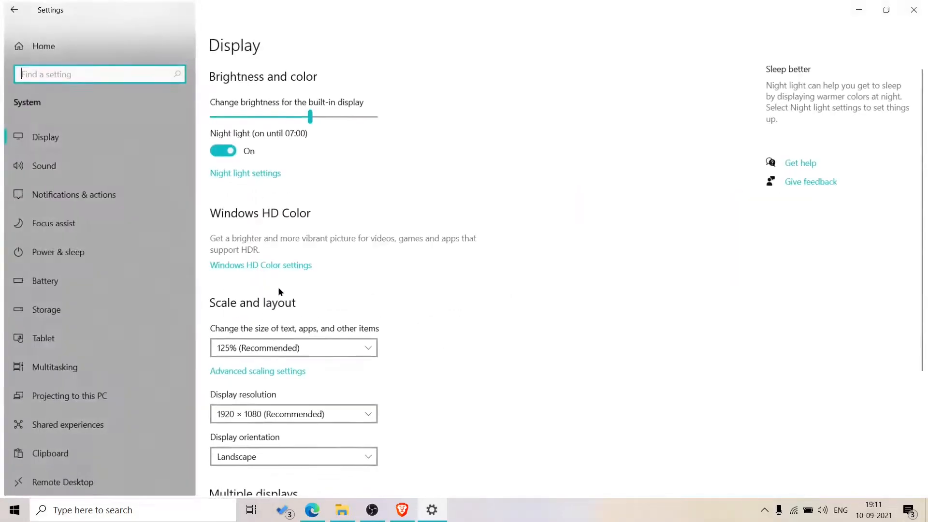
{"action": "left_click", "coordinate": [114, 441]}
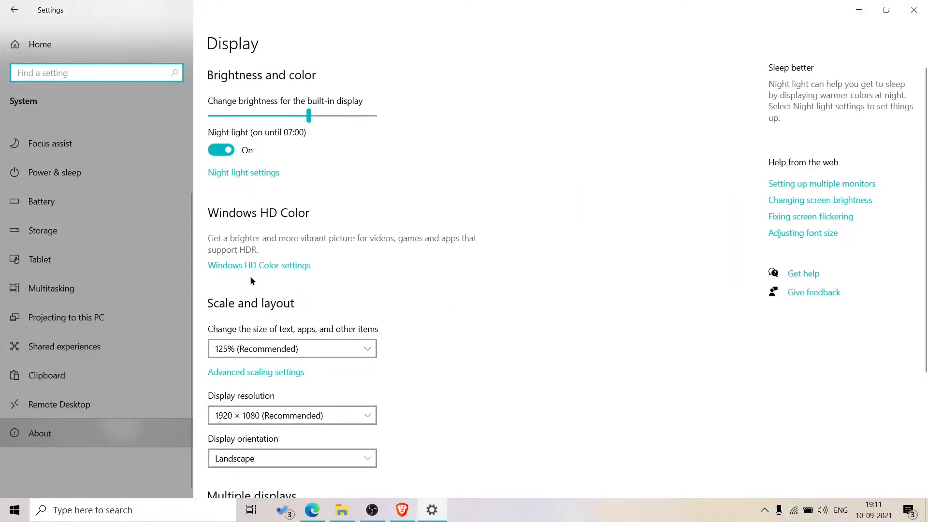
{"action": "left_click_drag", "start_coordinate": [276, 246], "coordinate": [452, 247]}
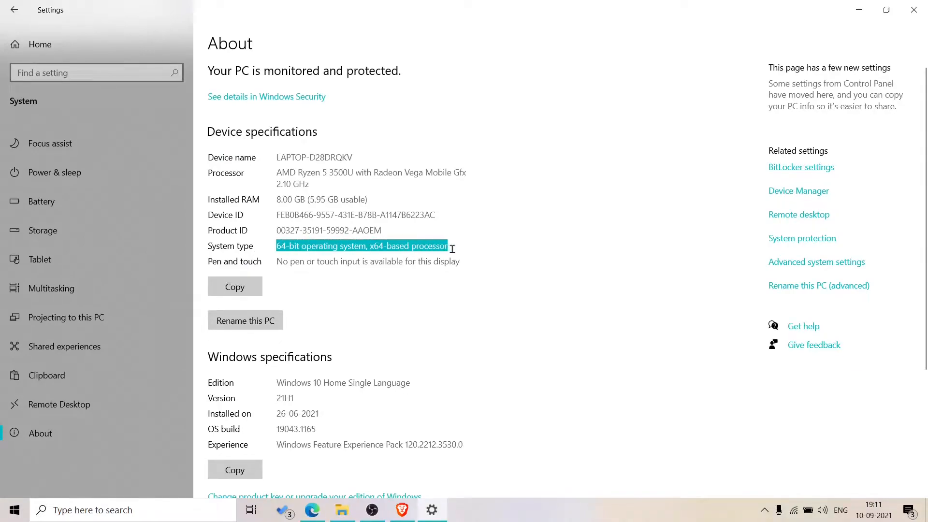
{"action": "left_click", "coordinate": [420, 257]}
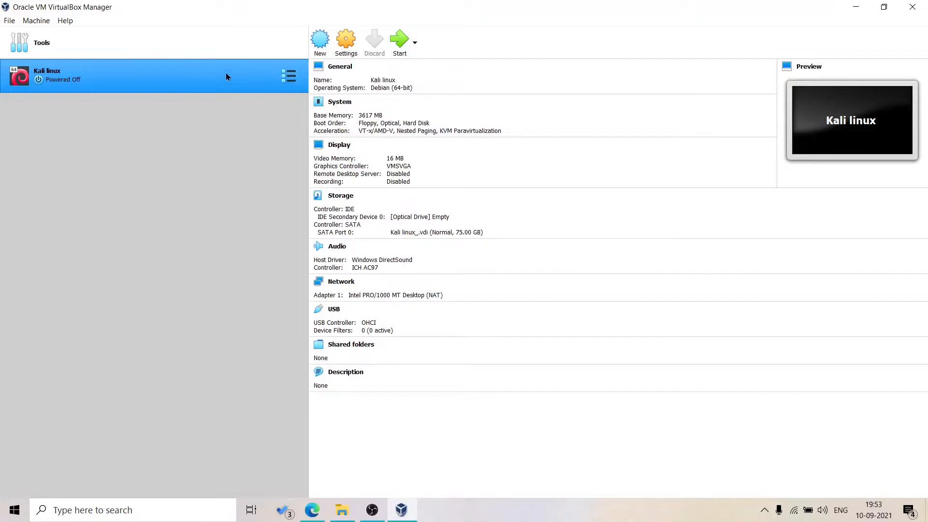
- Remove the existing Kali linux virtual machine from VirtualBox Manager
{"action": "left_click", "coordinate": [292, 76]}
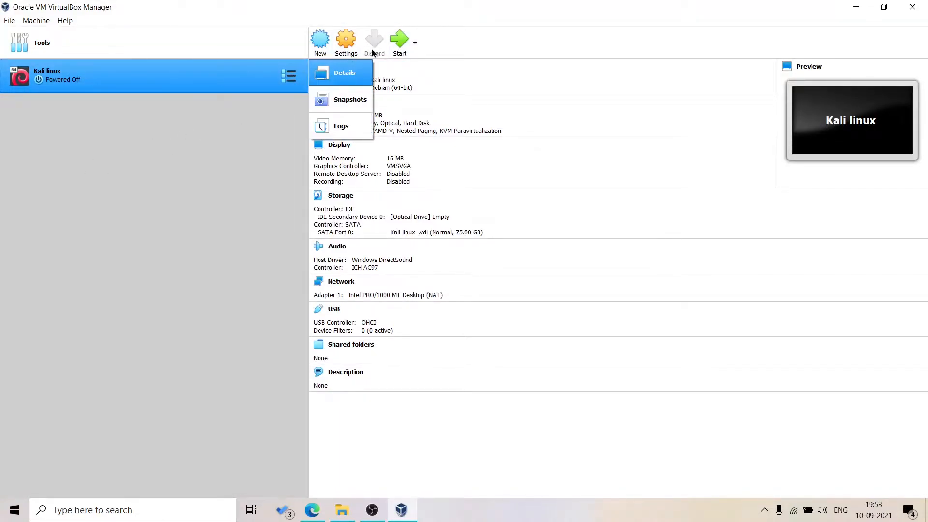
{"action": "right_click", "coordinate": [250, 80]}
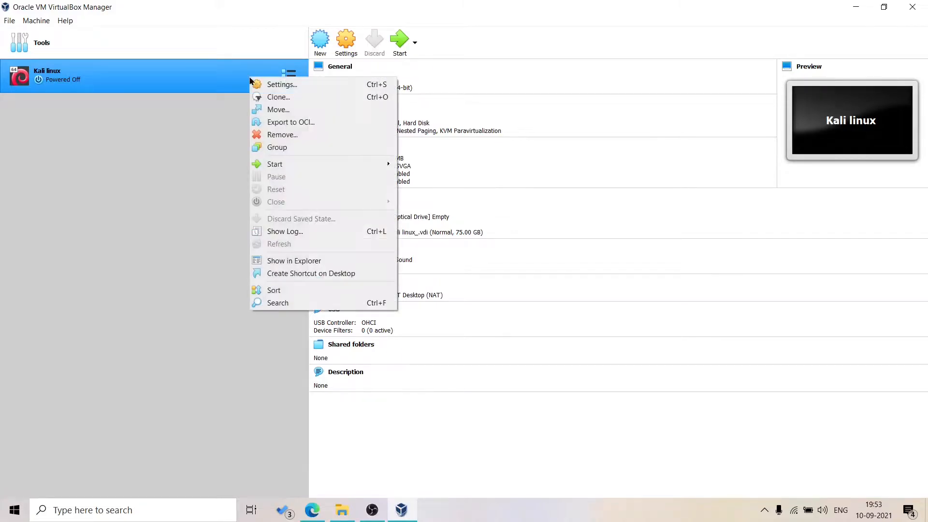
{"action": "left_click", "coordinate": [292, 136]}
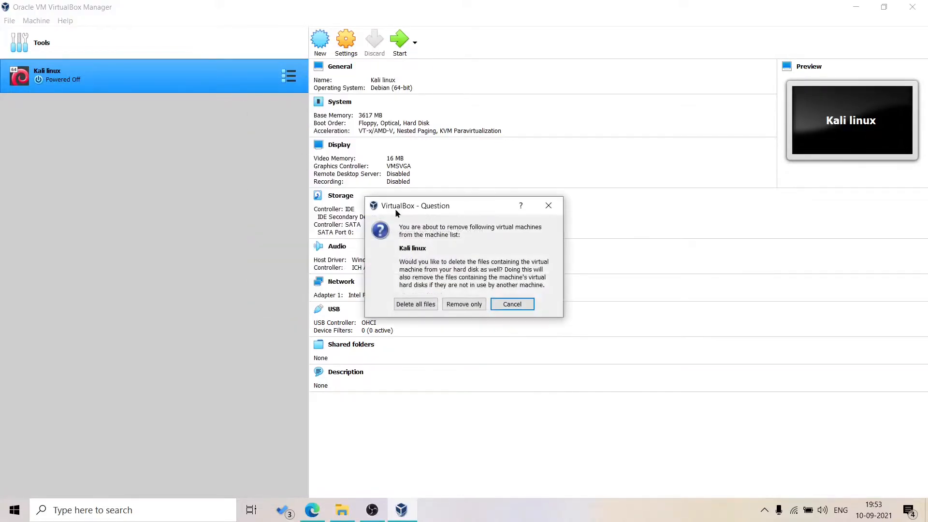
{"action": "left_click", "coordinate": [428, 309]}
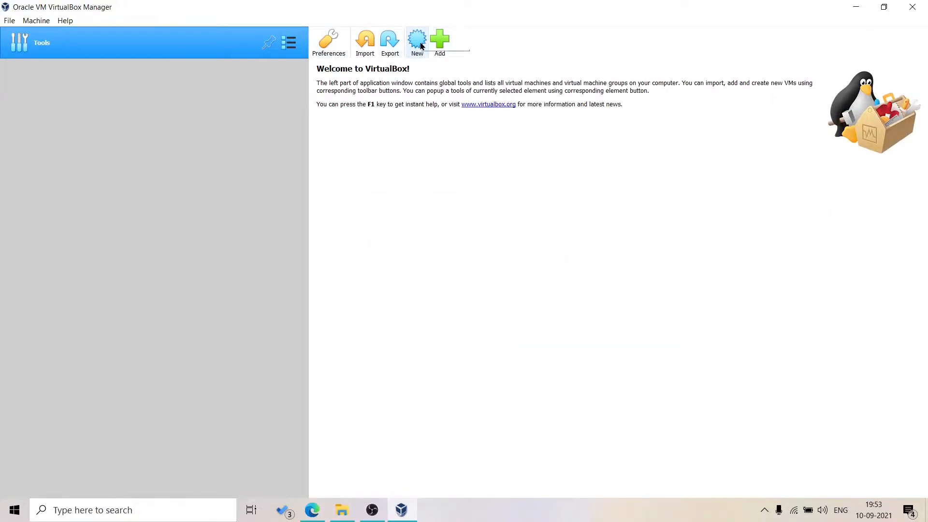
- Start a new VM named Kali linux with type Linux and version Debian (64-bit)
{"action": "left_click", "coordinate": [419, 42]}
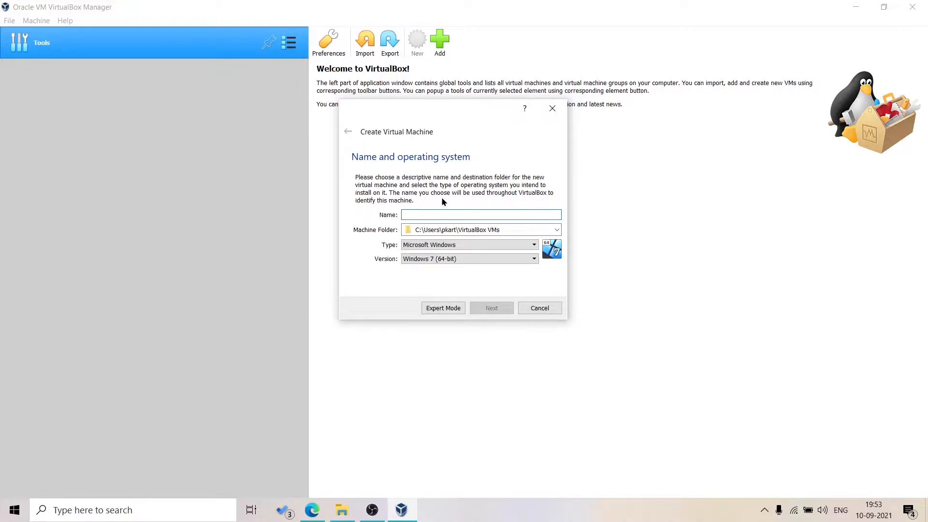
{"action": "type", "text": "Kal"}
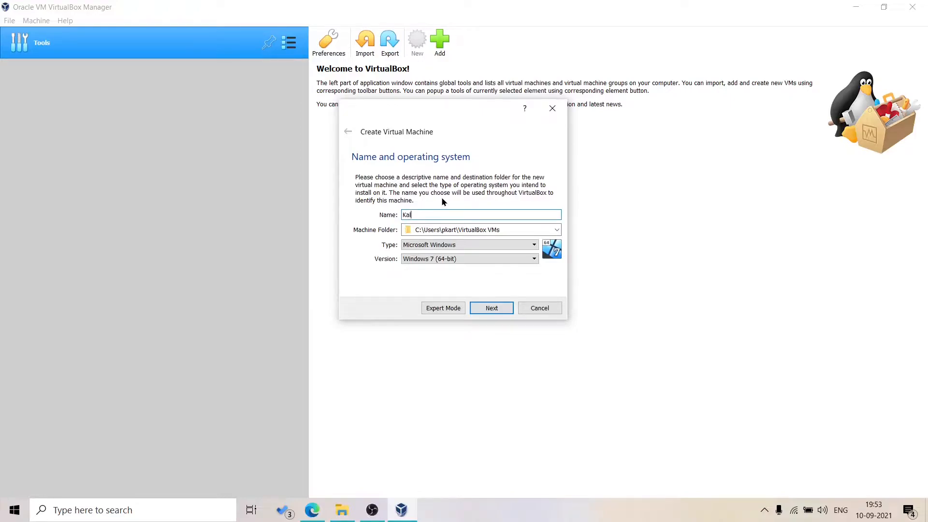
{"action": "type", "text": "i linux"}
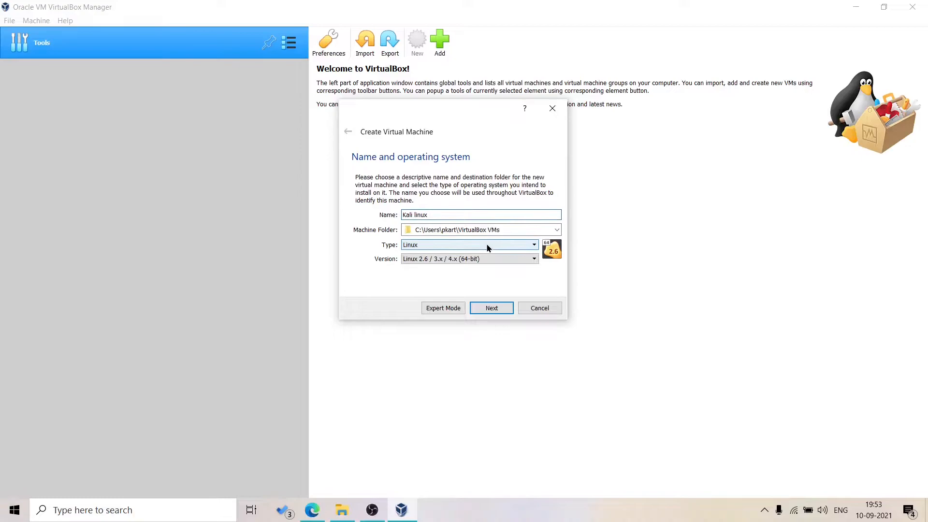
{"action": "left_click", "coordinate": [500, 263]}
{"action": "scroll", "coordinate": [430, 293], "scroll_direction": "down", "scroll_amount": 4}
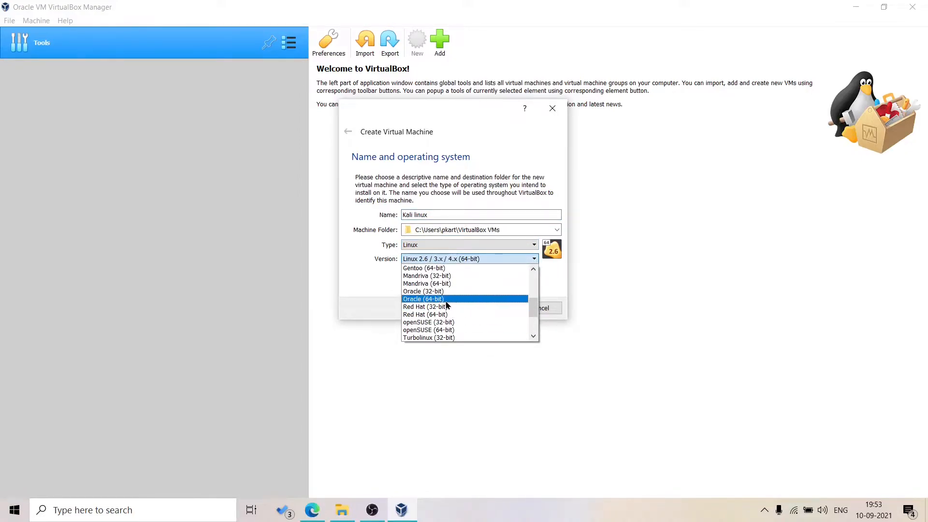
{"action": "scroll", "coordinate": [445, 302], "scroll_direction": "up", "scroll_amount": 3}
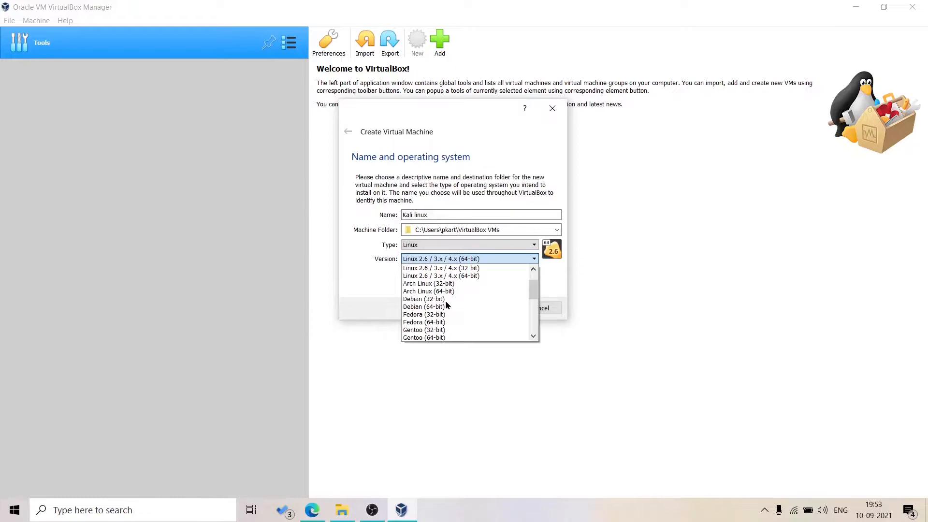
{"action": "left_click", "coordinate": [419, 307]}
{"action": "left_click", "coordinate": [485, 308]}
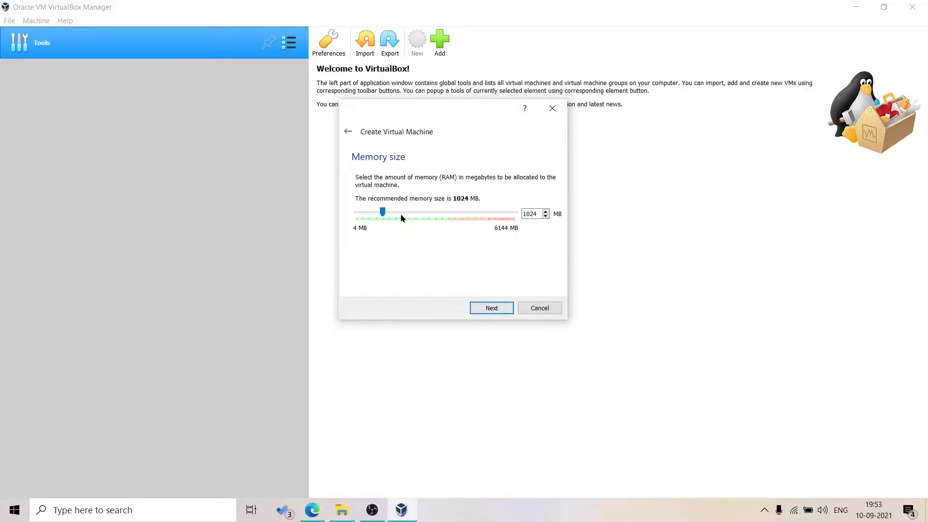
- Give the VM 3617 MB memory and a new 75 GB dynamically allocated VDI disk
{"action": "left_click_drag", "start_coordinate": [382, 210], "coordinate": [449, 219]}
{"action": "left_click", "coordinate": [490, 308]}
{"action": "left_click", "coordinate": [479, 311]}
{"action": "left_click", "coordinate": [502, 325]}
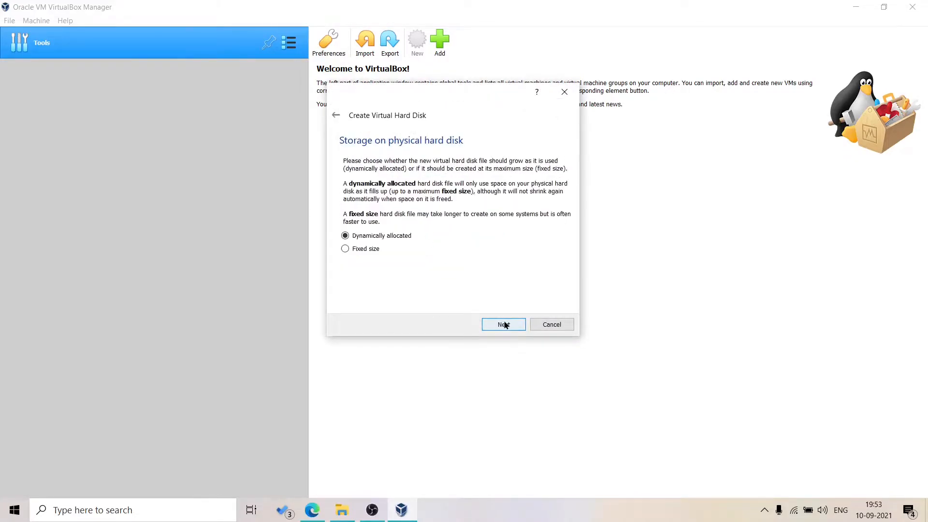
{"action": "left_click", "coordinate": [499, 322]}
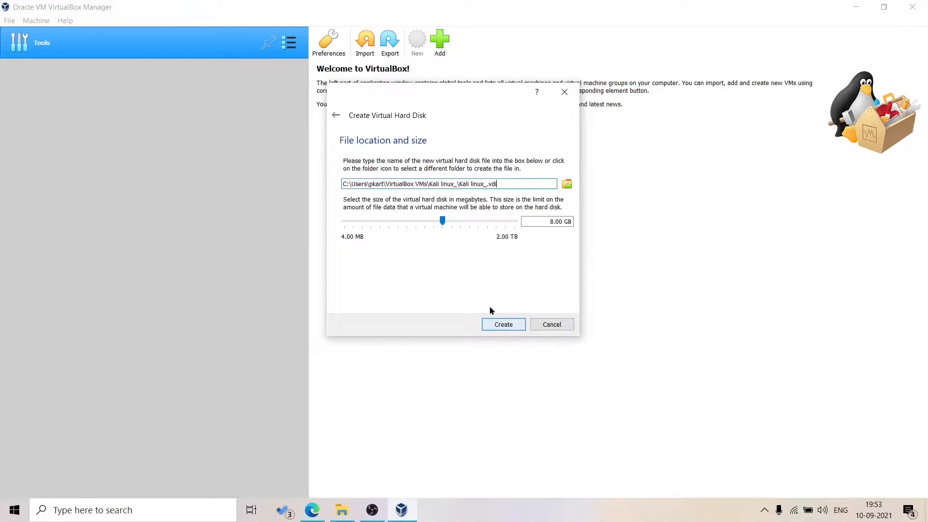
{"action": "double_click", "coordinate": [548, 223]}
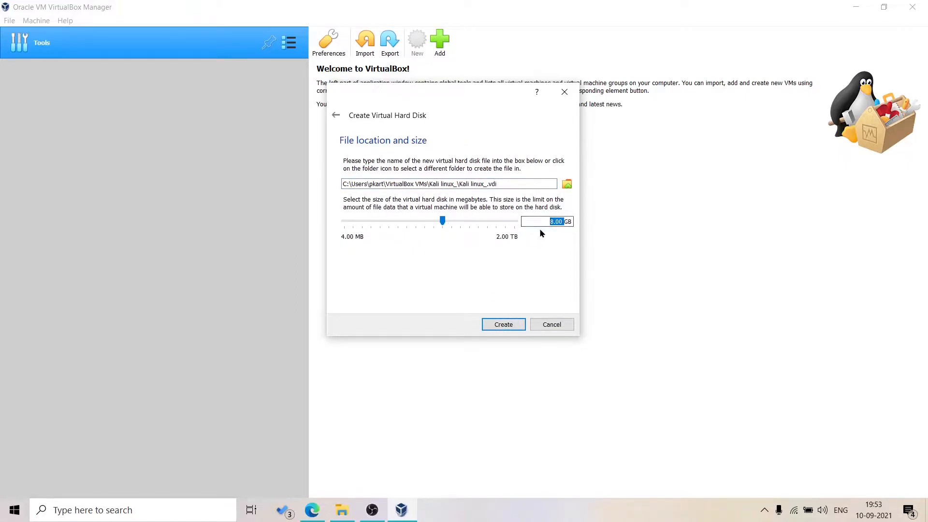
{"action": "type", "text": "75"}
{"action": "left_click", "coordinate": [509, 328]}
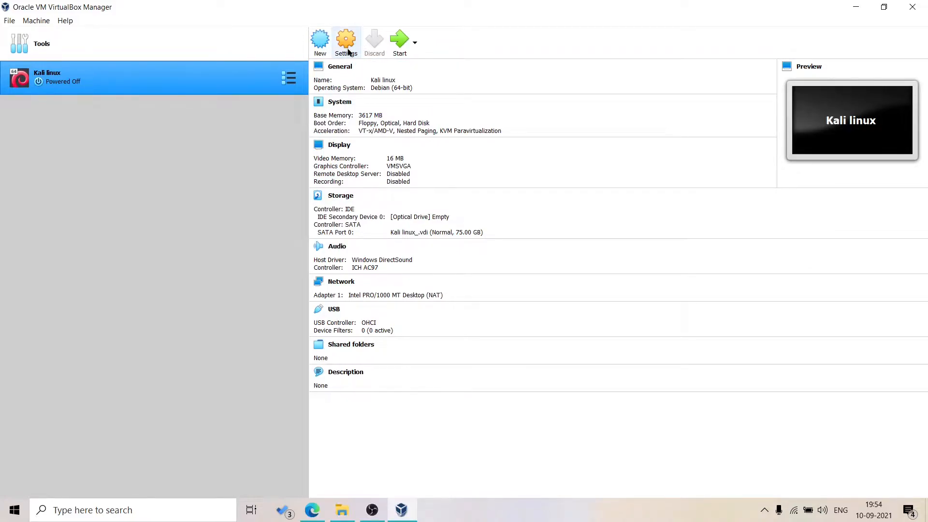
- In the Kali linux settings, set shared clipboard and Drag'n'Drop to Bidirectional
{"action": "left_click", "coordinate": [346, 45]}
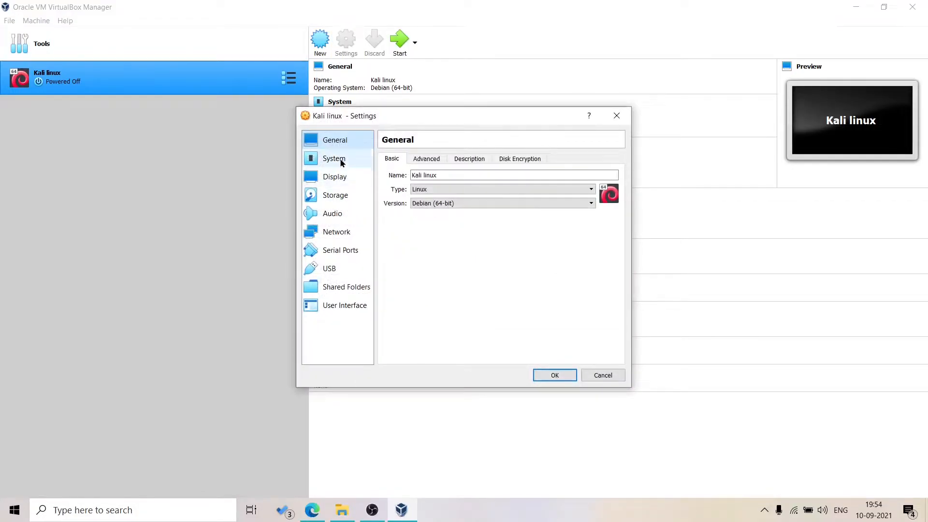
{"action": "left_click", "coordinate": [426, 159]}
{"action": "left_click", "coordinate": [461, 191]}
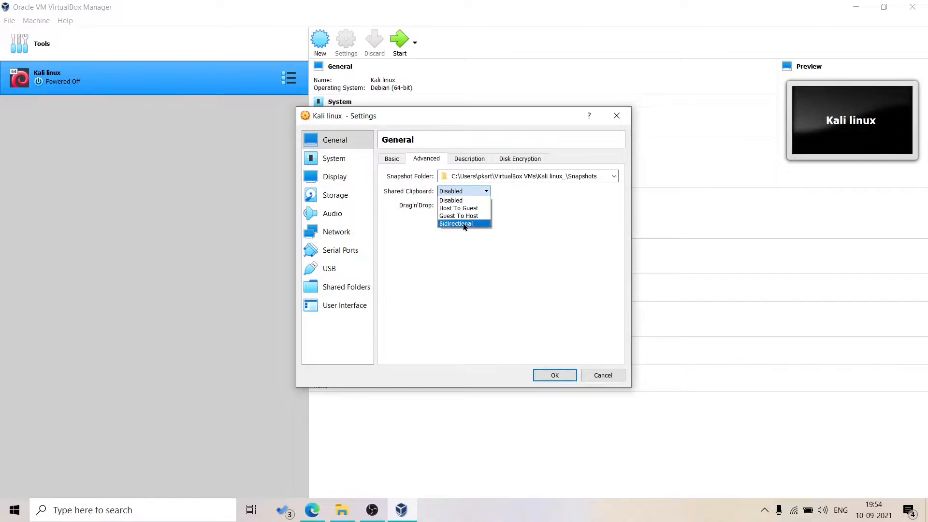
{"action": "left_click", "coordinate": [463, 223]}
{"action": "left_click", "coordinate": [461, 205]}
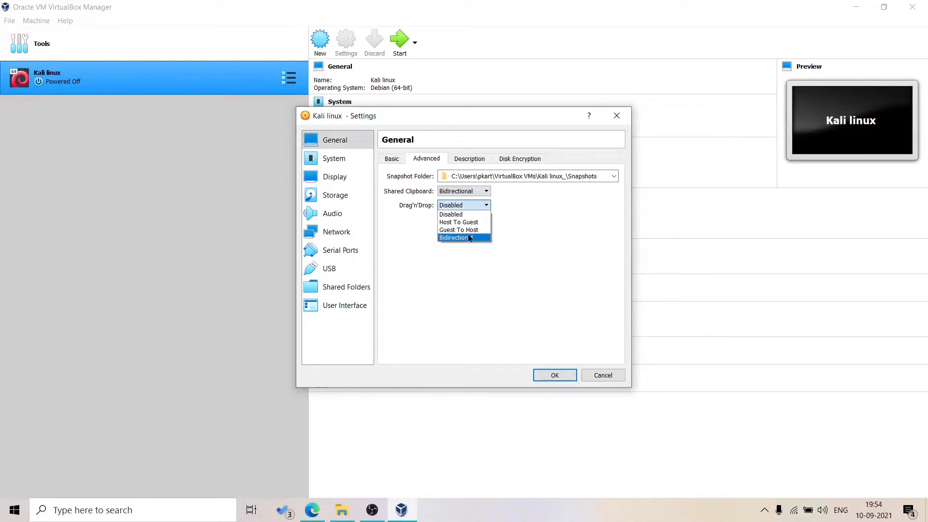
{"action": "left_click", "coordinate": [468, 238]}
{"action": "left_click", "coordinate": [468, 163]}
{"action": "left_click", "coordinate": [511, 162]}
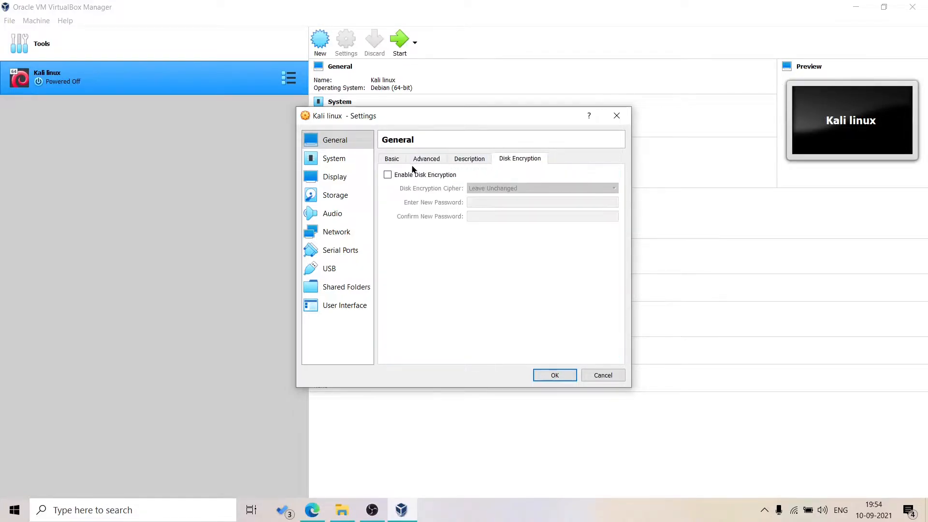
{"action": "left_click", "coordinate": [391, 159]}
- Set the VM's processor count to 4 in the System settings
{"action": "left_click", "coordinate": [324, 160]}
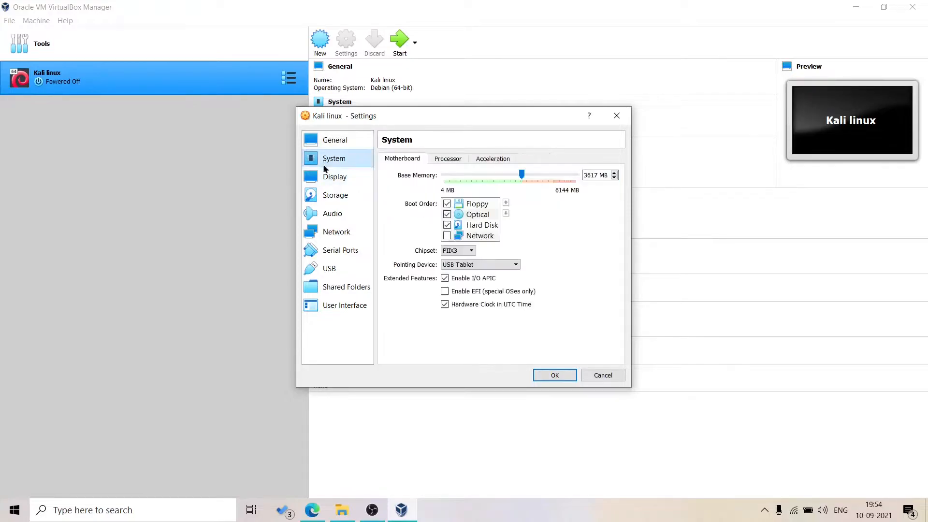
{"action": "left_click", "coordinate": [448, 159]}
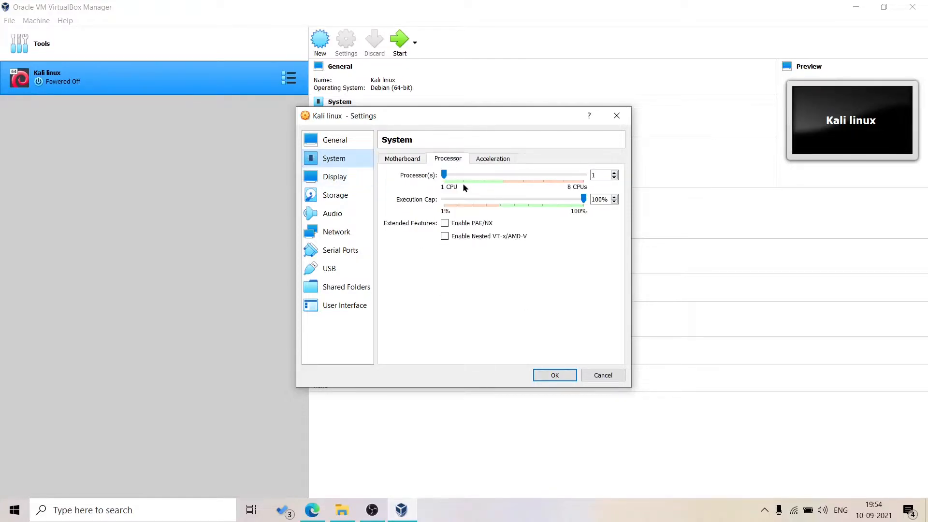
{"action": "left_click_drag", "start_coordinate": [446, 175], "coordinate": [504, 175]}
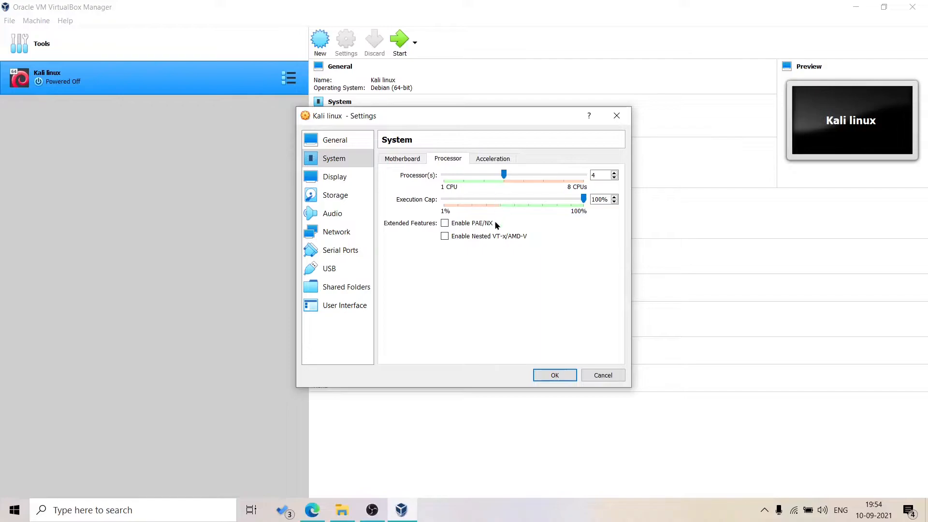
{"action": "left_click", "coordinate": [334, 178]}
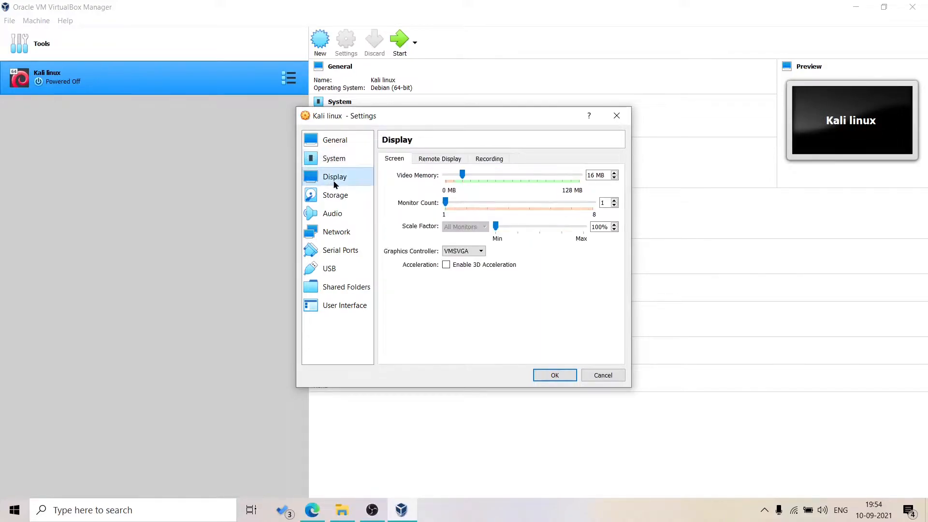
- Load kali-linux-2021.2-installer-amd64.iso from Downloads into the empty IDE optical drive
{"action": "left_click", "coordinate": [346, 200]}
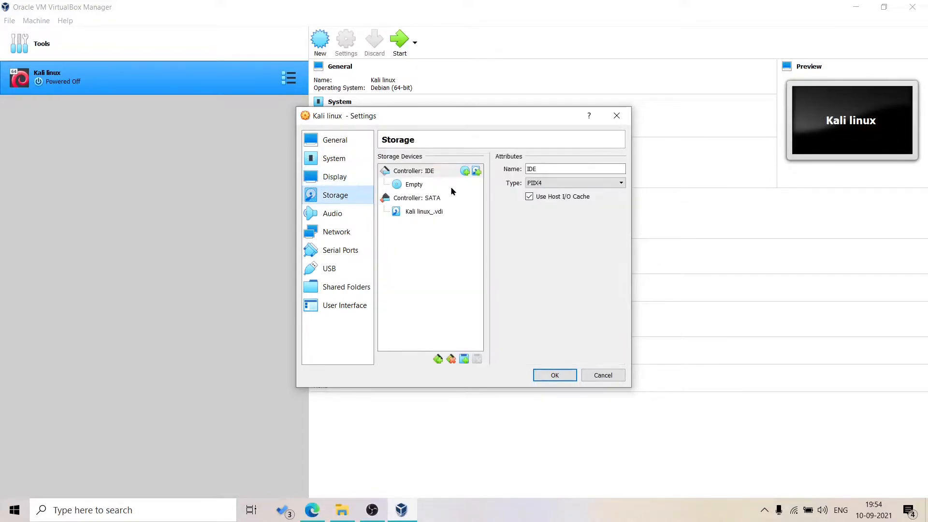
{"action": "left_click", "coordinate": [424, 188]}
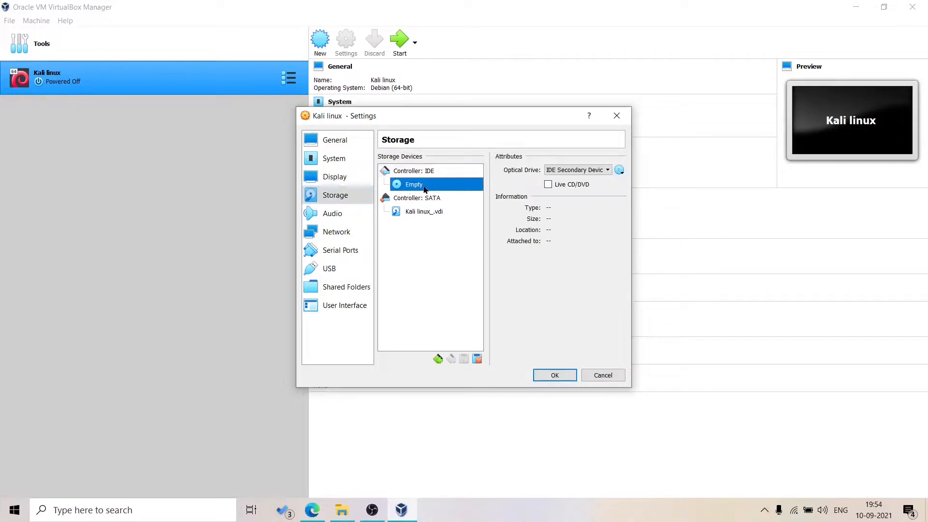
{"action": "left_click", "coordinate": [619, 171]}
{"action": "left_click", "coordinate": [623, 198]}
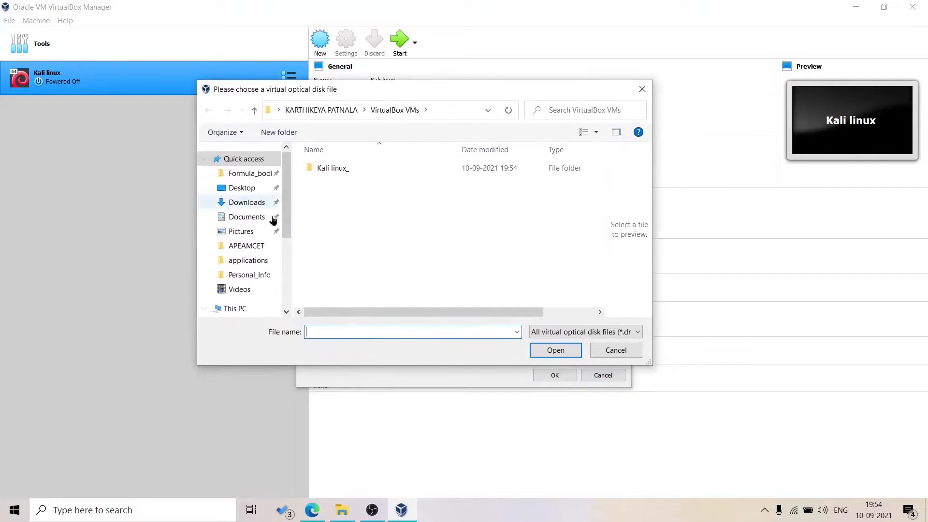
{"action": "left_click", "coordinate": [240, 202]}
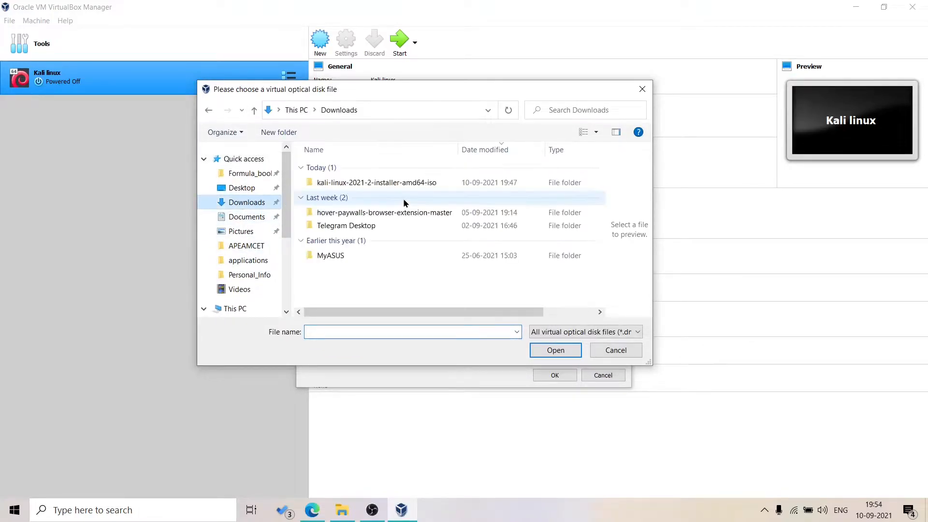
{"action": "left_click", "coordinate": [389, 183]}
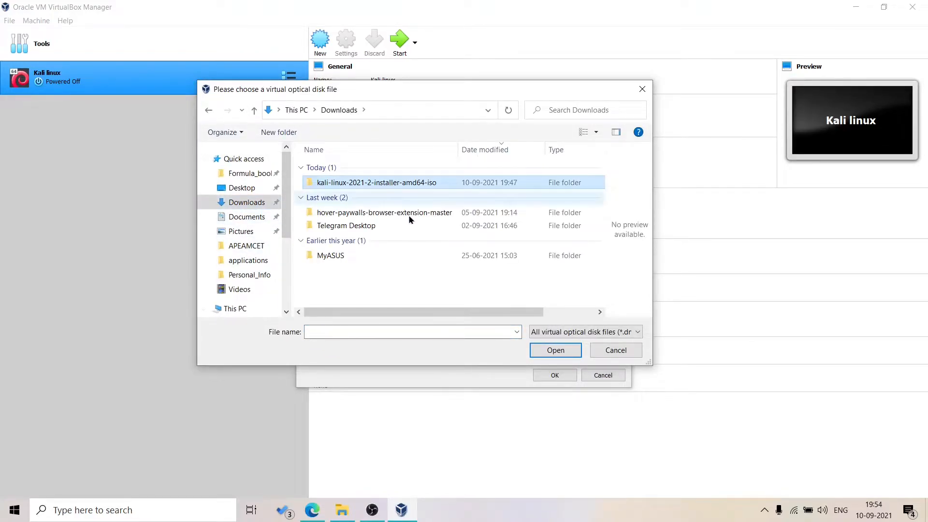
{"action": "left_click", "coordinate": [571, 350]}
{"action": "left_click", "coordinate": [570, 350]}
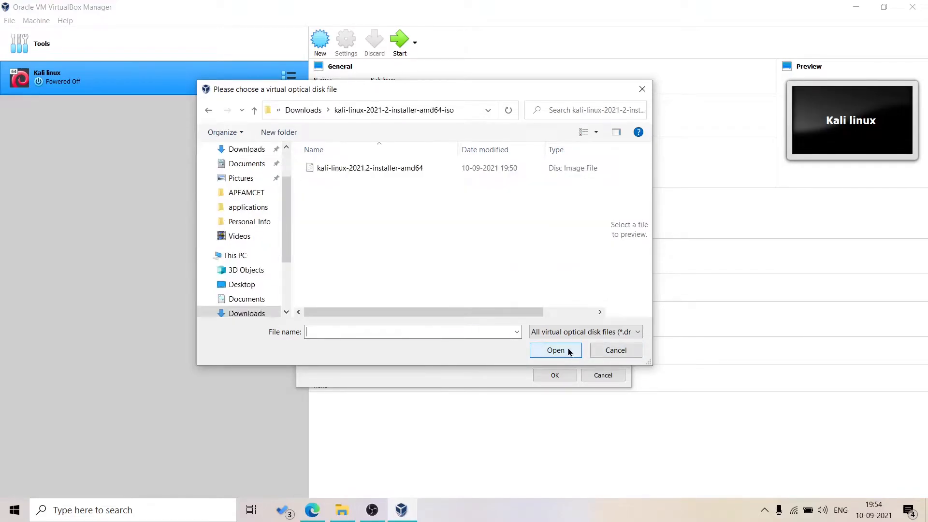
{"action": "left_click", "coordinate": [405, 169]}
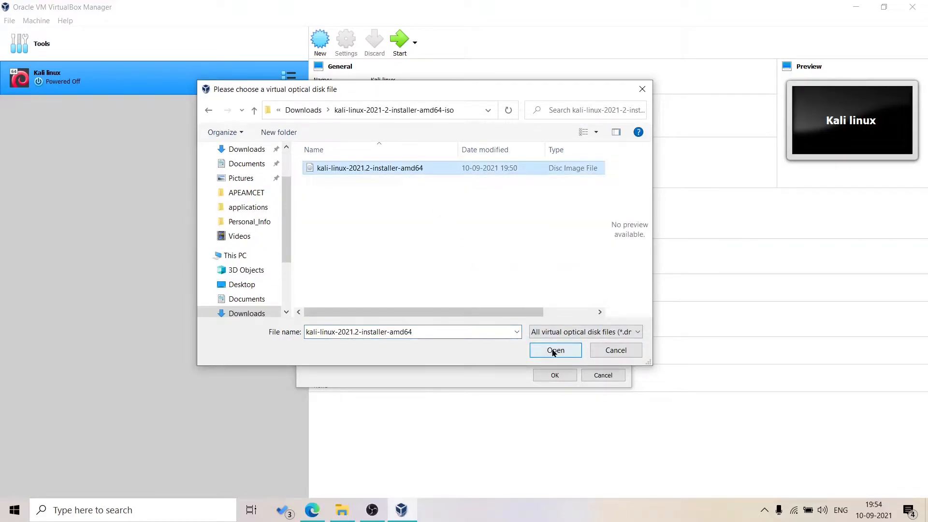
{"action": "left_click", "coordinate": [555, 351]}
- Review the Audio, Network, Shared Folders and User Interface pages, then save the settings
{"action": "left_click_drag", "start_coordinate": [518, 119], "coordinate": [531, 87]}
{"action": "left_click", "coordinate": [360, 184]}
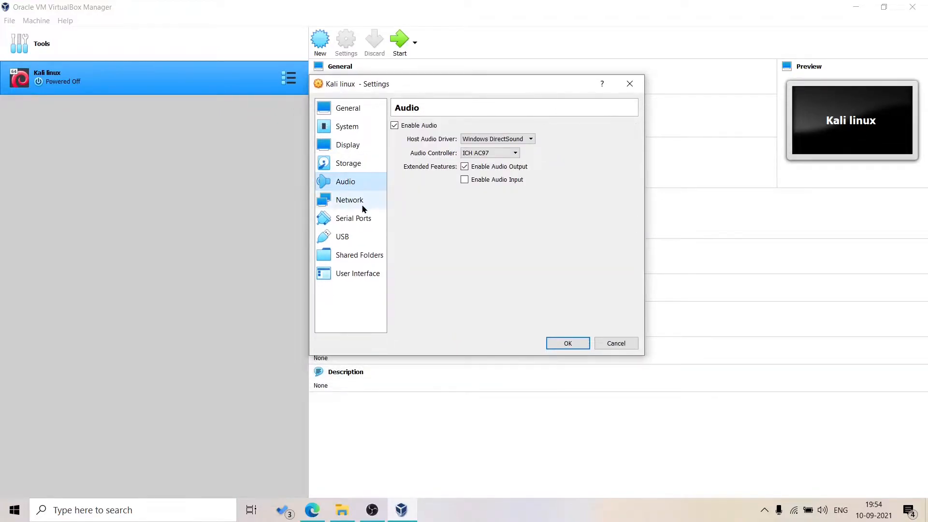
{"action": "left_click", "coordinate": [362, 203]}
{"action": "left_click", "coordinate": [362, 255]}
{"action": "left_click", "coordinate": [363, 275]}
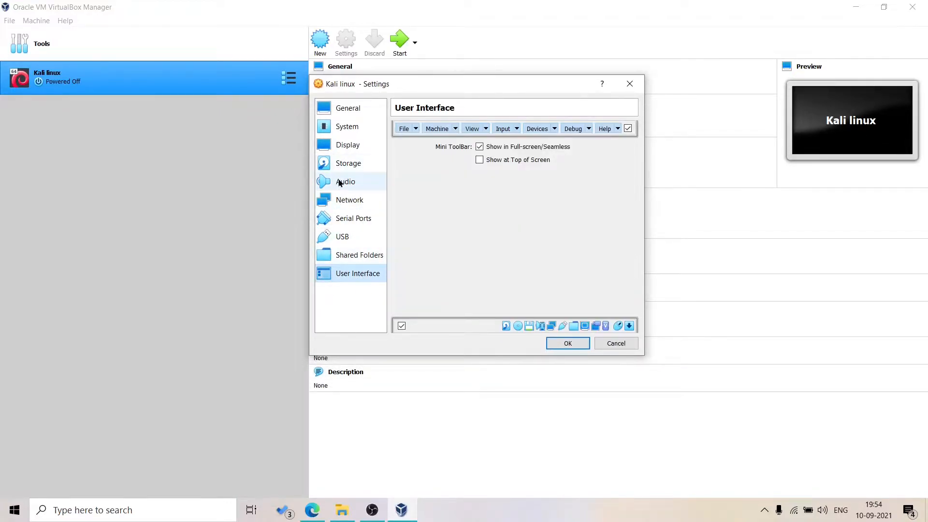
{"action": "left_click", "coordinate": [348, 163]}
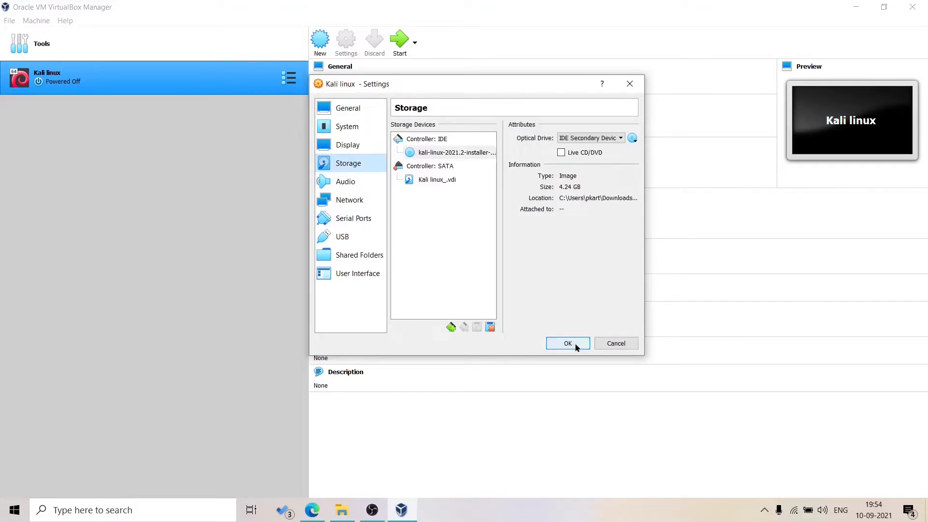
{"action": "left_click", "coordinate": [570, 343]}
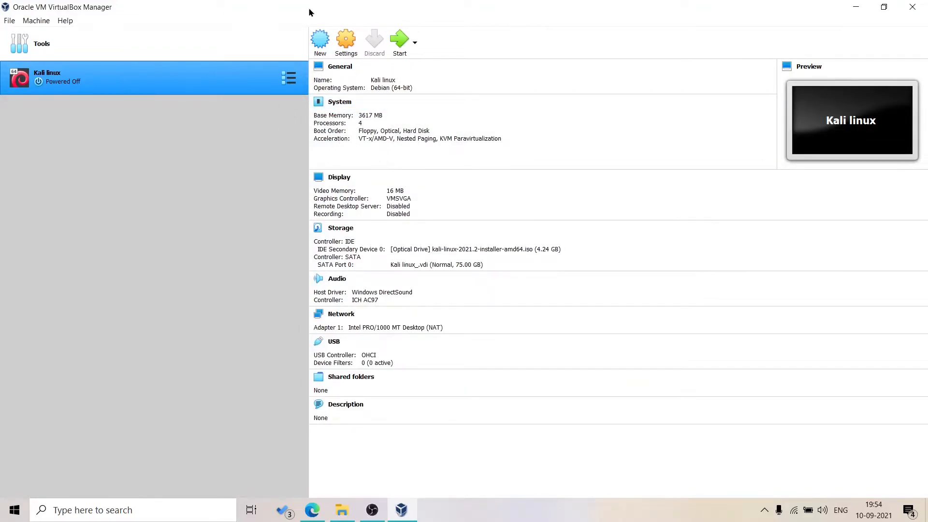
- Boot the Kali linux VM and maximize its window on the installer boot menu
{"action": "left_click", "coordinate": [399, 47]}
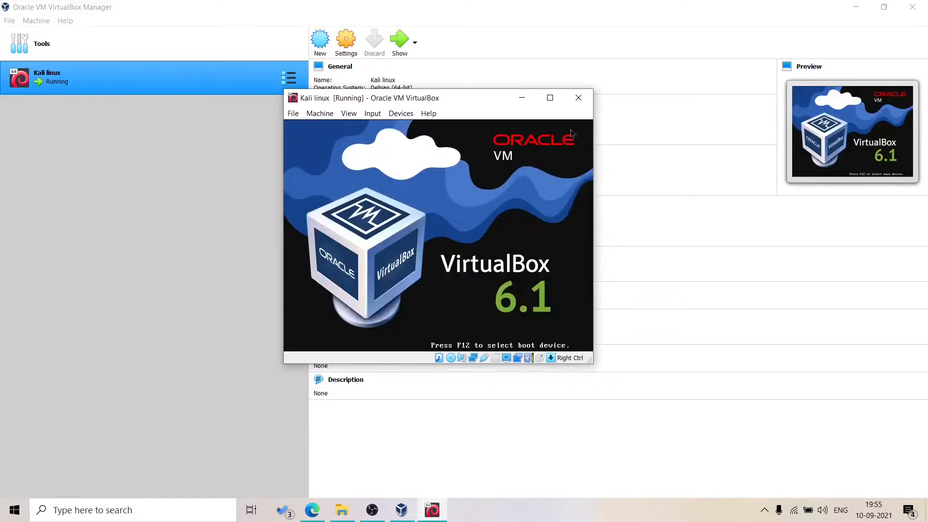
{"action": "left_click", "coordinate": [549, 98]}
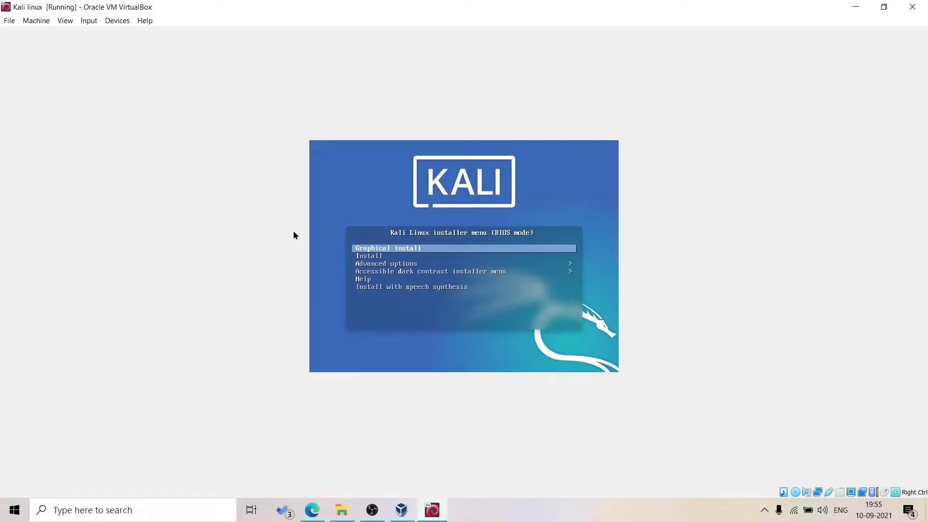
- Launch Graphical install with English language, India location and American English keymap
{"action": "key", "text": "Return"}
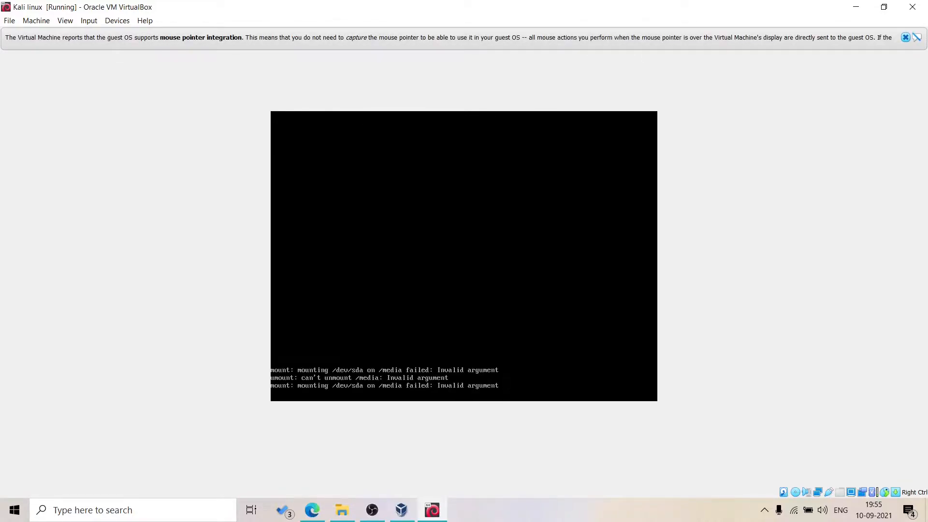
{"action": "left_click", "coordinate": [765, 510]}
{"action": "left_click", "coordinate": [765, 512]}
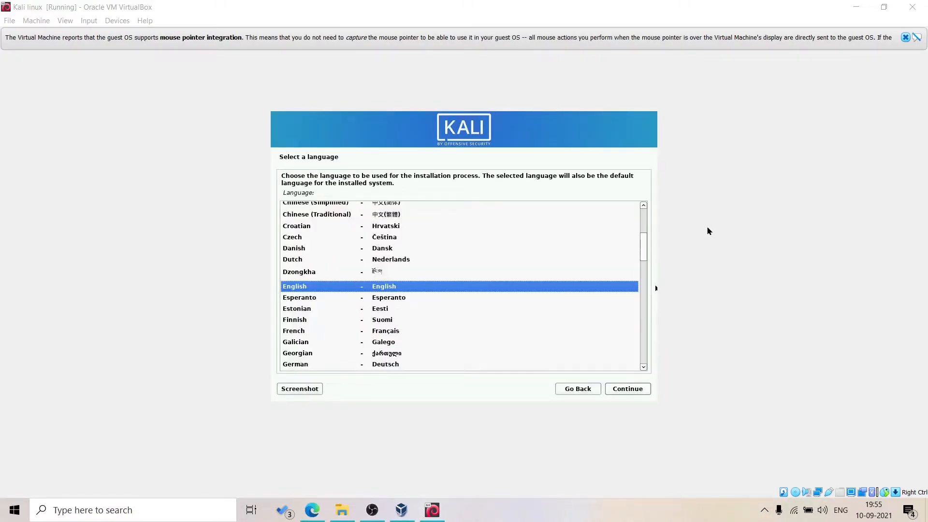
{"action": "left_click", "coordinate": [628, 389]}
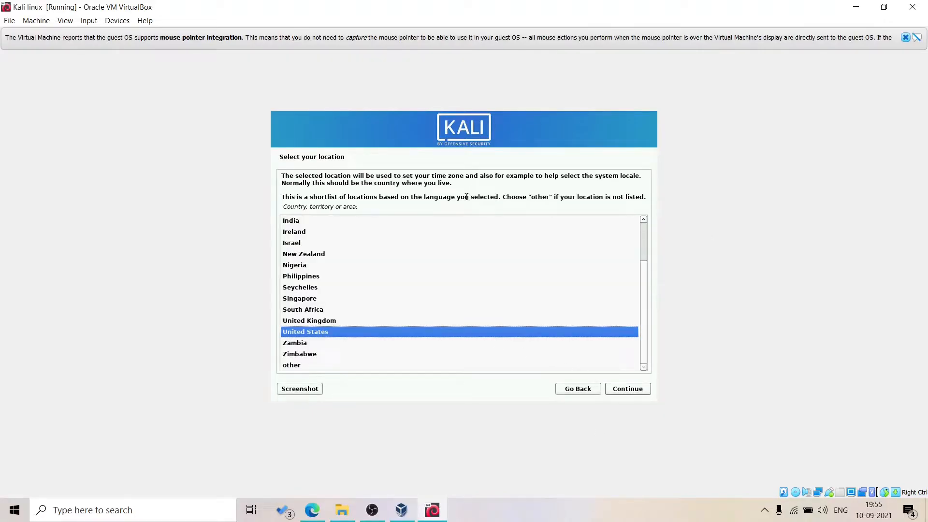
{"action": "left_click", "coordinate": [291, 222]}
{"action": "left_click", "coordinate": [626, 390]}
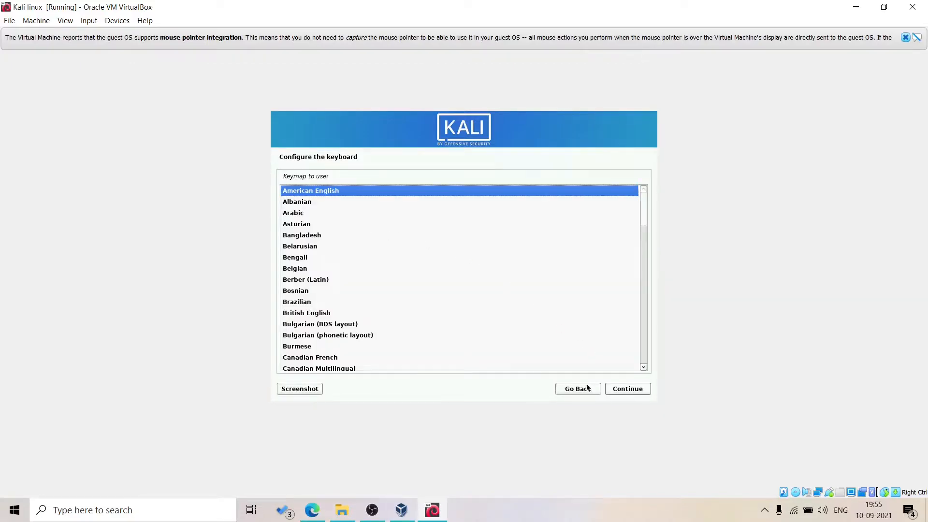
{"action": "left_click", "coordinate": [622, 390]}
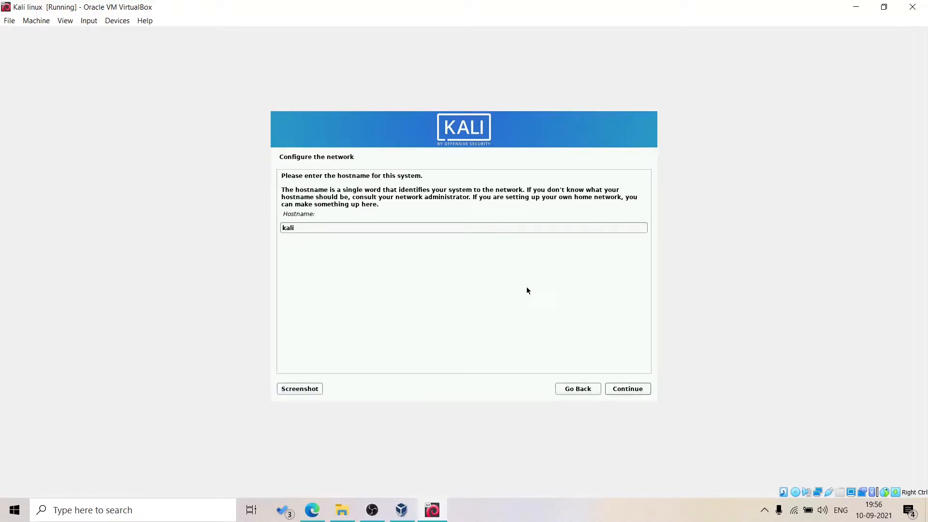
- Change the hostname from 'kali' to 'code' and leave the domain name blank
{"action": "left_click", "coordinate": [445, 231]}
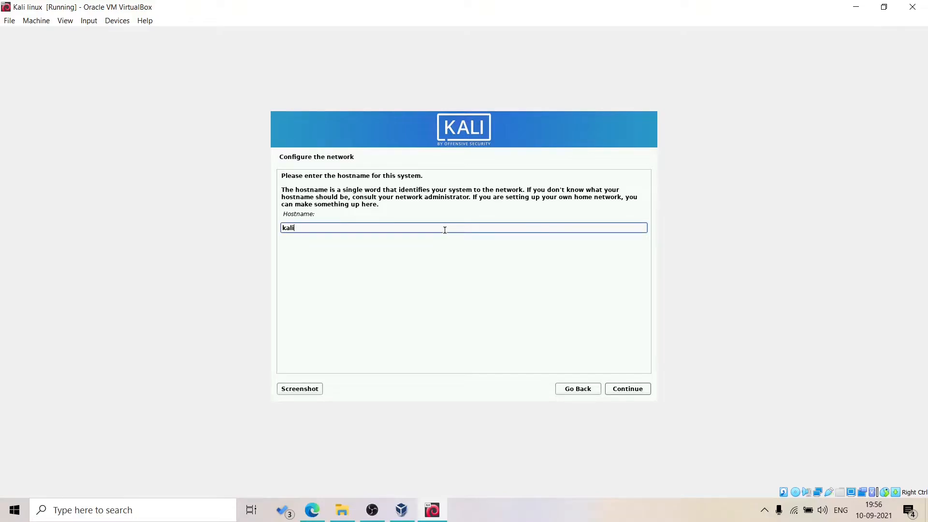
{"action": "key", "text": "BackSpace"}
{"action": "key", "text": "BackSpace"}
{"action": "type", "text": "code"}
{"action": "left_click", "coordinate": [633, 393]}
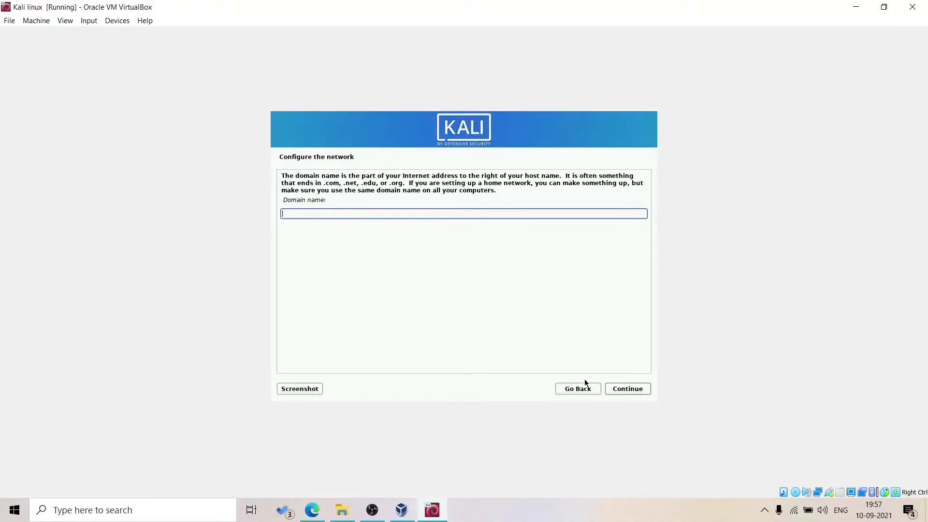
{"action": "left_click", "coordinate": [616, 389]}
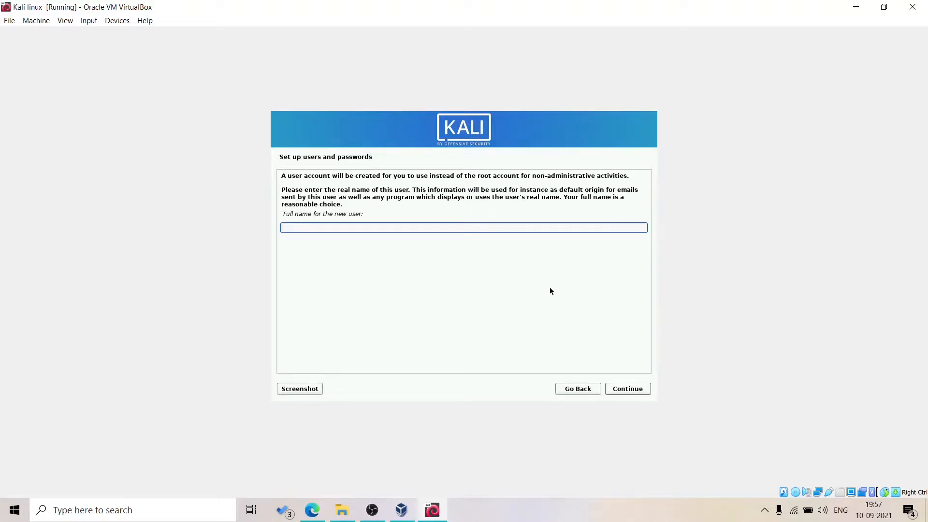
- Enter the new user's full name and accept the suggested username
{"action": "type", "text": "emkind"}
{"action": "left_click", "coordinate": [639, 389]}
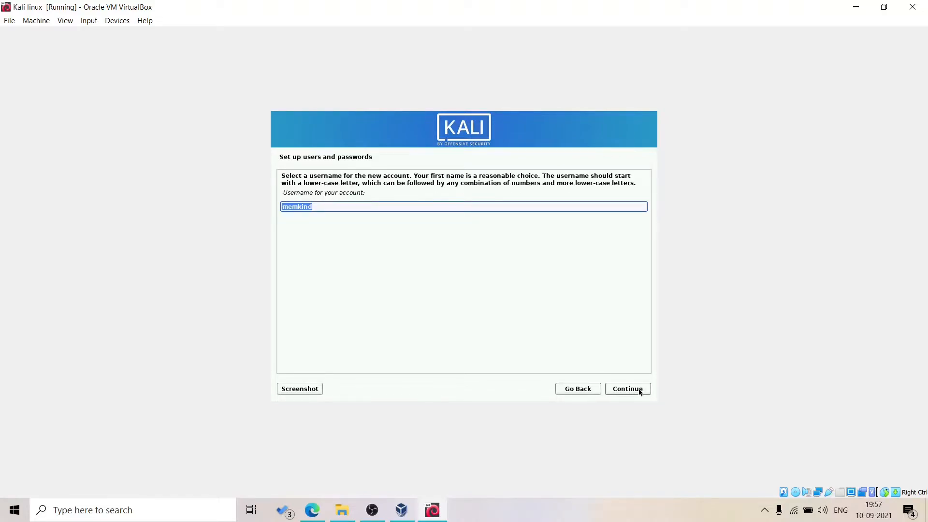
{"action": "left_click", "coordinate": [639, 389]}
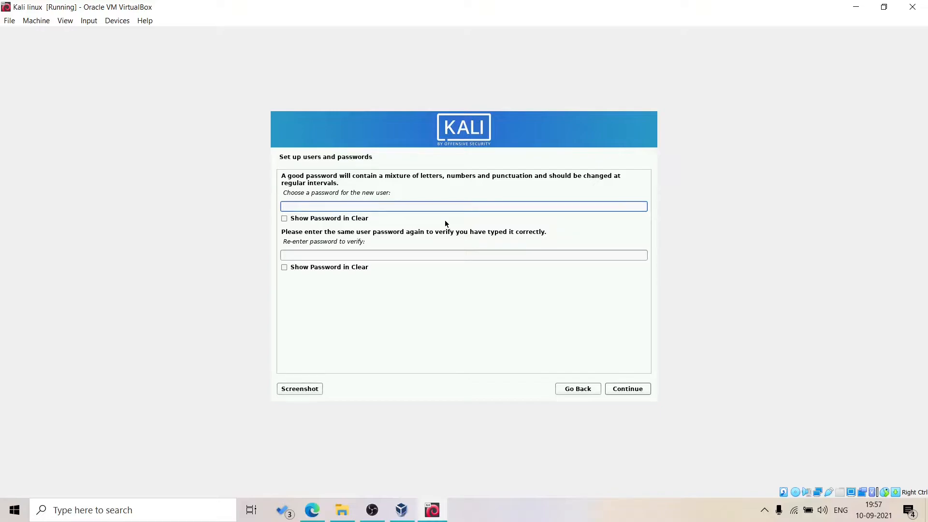
- Set the user's password and re-enter it in the confirmation field
{"action": "key", "text": "Tab"}
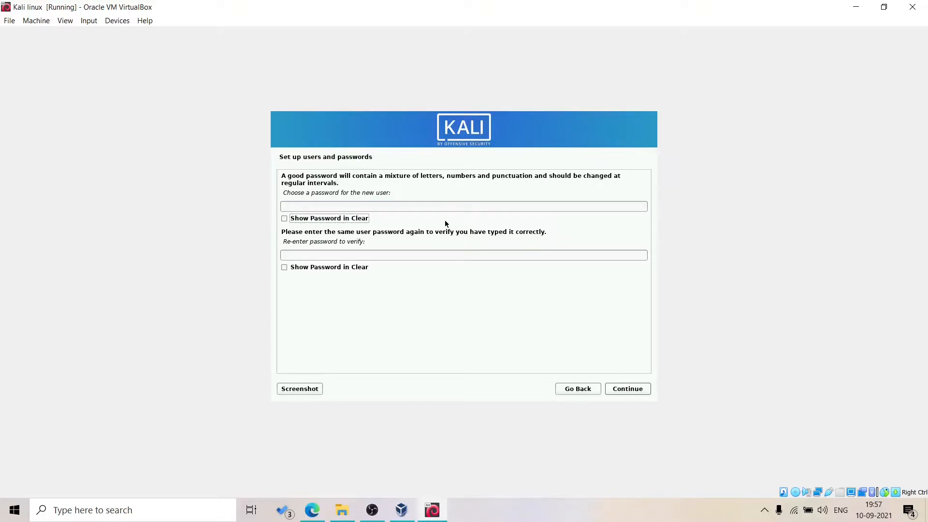
{"action": "left_click", "coordinate": [433, 205]}
{"action": "key", "text": "Tab"}
{"action": "left_click", "coordinate": [433, 205]}
{"action": "type", "text": "kali"}
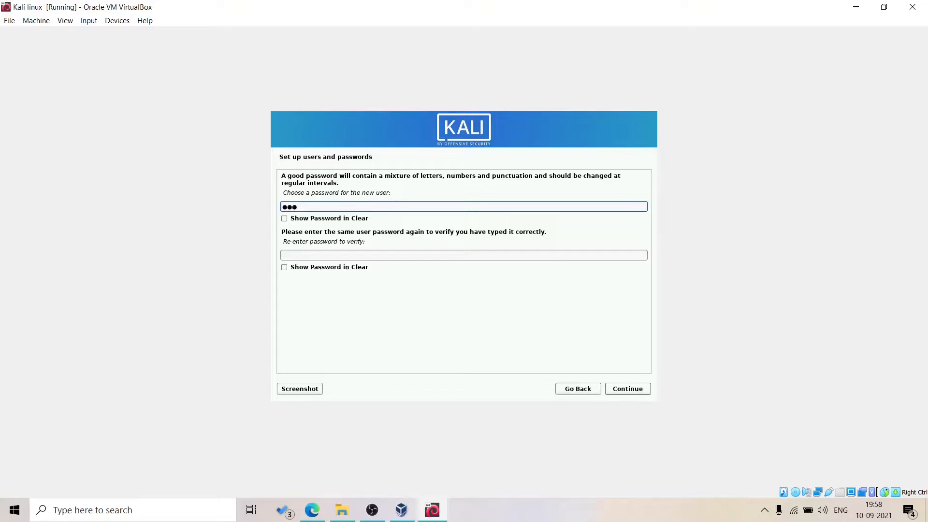
{"action": "left_click", "coordinate": [428, 265]}
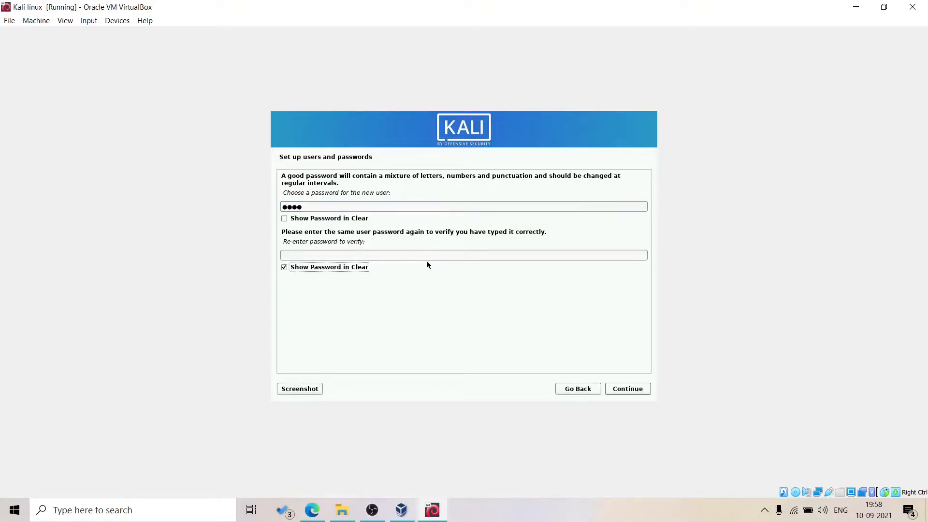
{"action": "left_click", "coordinate": [442, 257]}
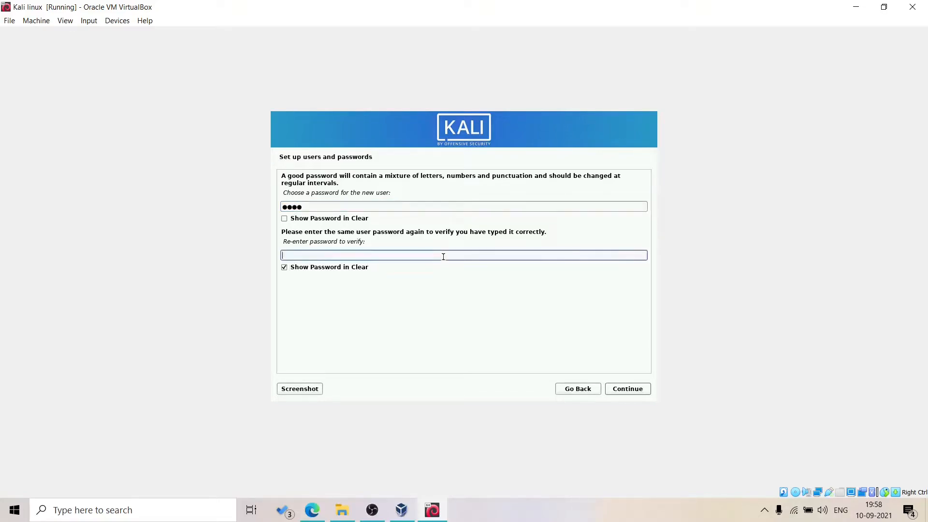
{"action": "left_click", "coordinate": [284, 267]}
{"action": "left_click", "coordinate": [309, 255]}
{"action": "type", "text": "kali"}
{"action": "left_click", "coordinate": [631, 392]}
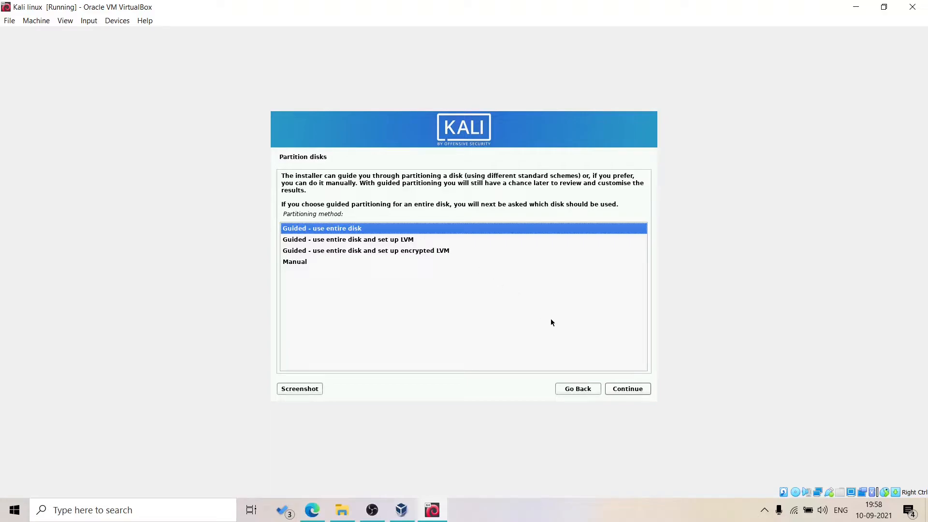
- Use guided partitioning on the entire 80.5 GB VBOX HARDDISK with all files in one partition, and confirm writing changes
{"action": "left_click", "coordinate": [632, 392]}
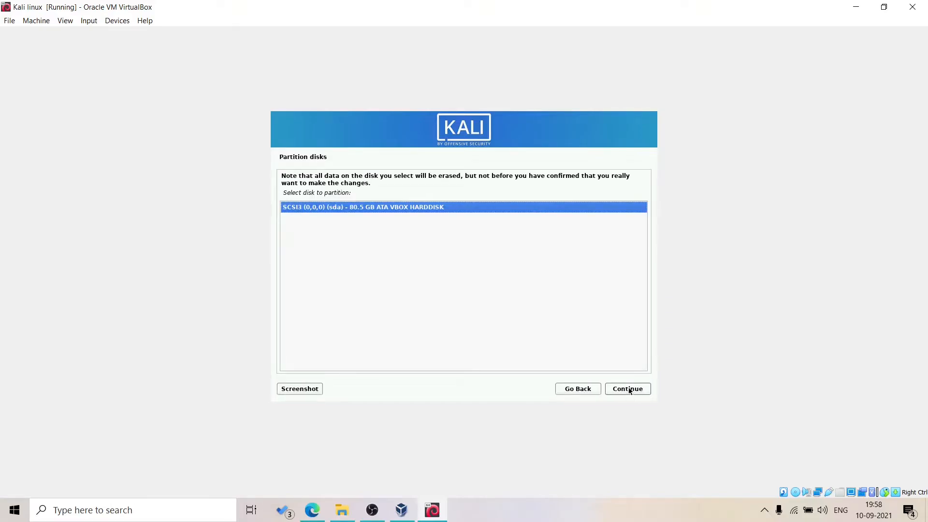
{"action": "left_click", "coordinate": [630, 390]}
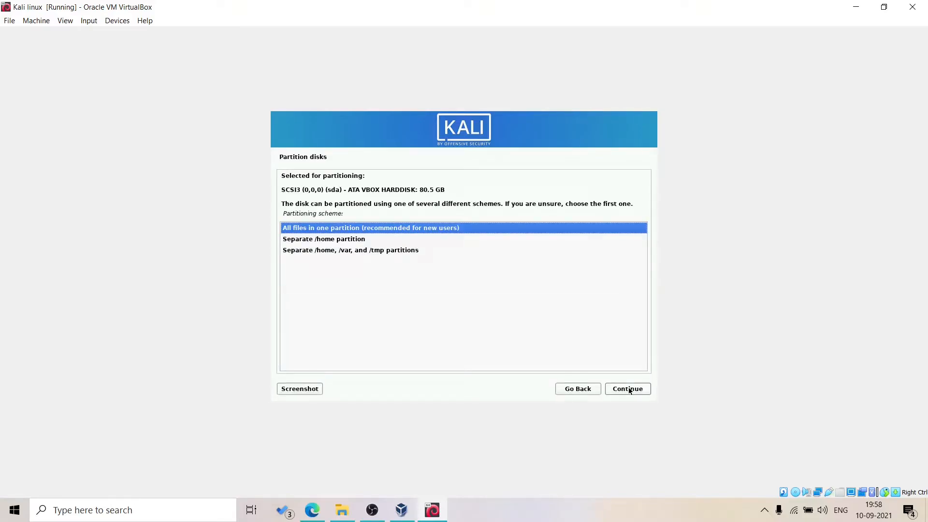
{"action": "left_click", "coordinate": [630, 390]}
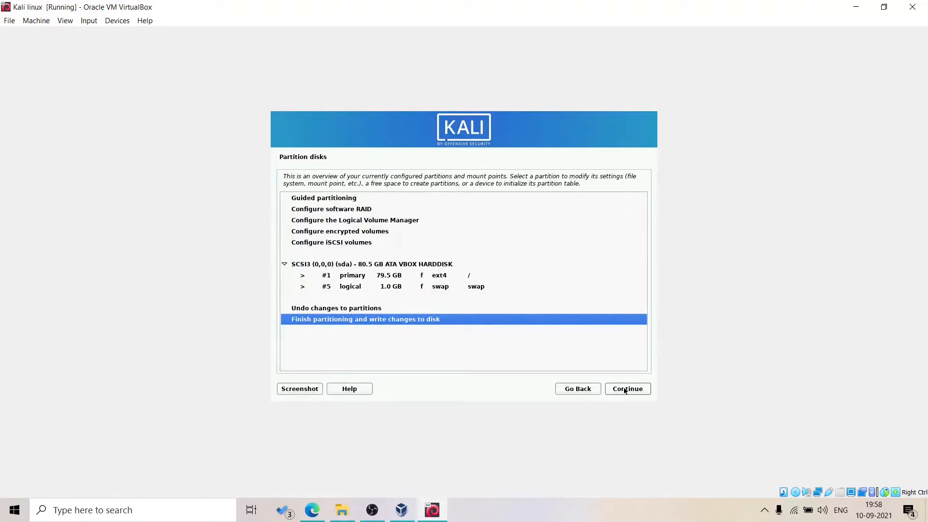
{"action": "left_click", "coordinate": [624, 390]}
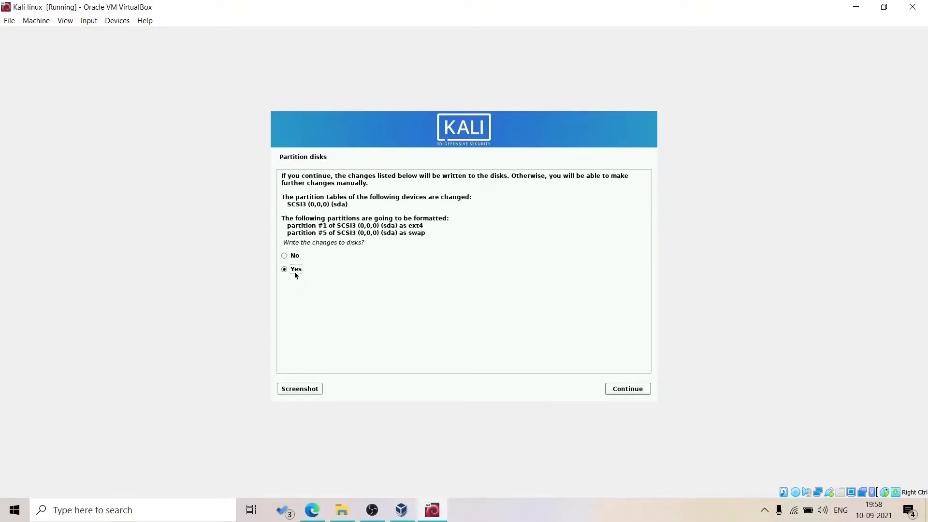
{"action": "left_click", "coordinate": [613, 389]}
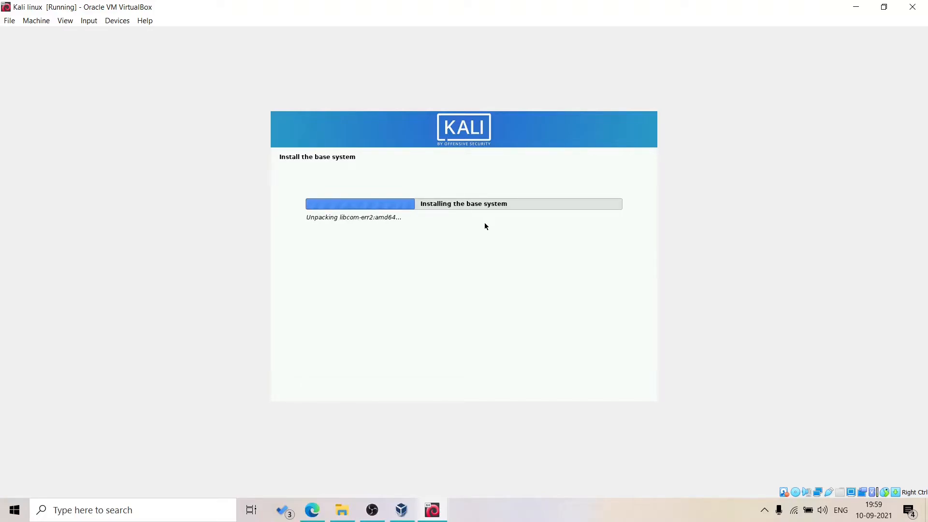
- Wait for the base system installation to finish, then return to the virtual machine
{"action": "left_click", "coordinate": [764, 511]}
{"action": "left_click", "coordinate": [764, 510]}
{"action": "left_click", "coordinate": [764, 511]}
{"action": "left_click", "coordinate": [764, 510]}
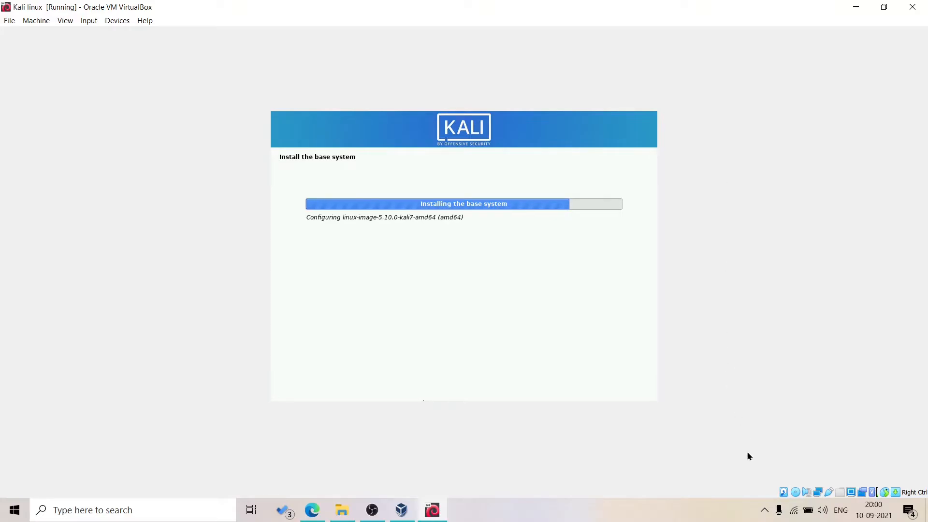
{"action": "left_click", "coordinate": [764, 509]}
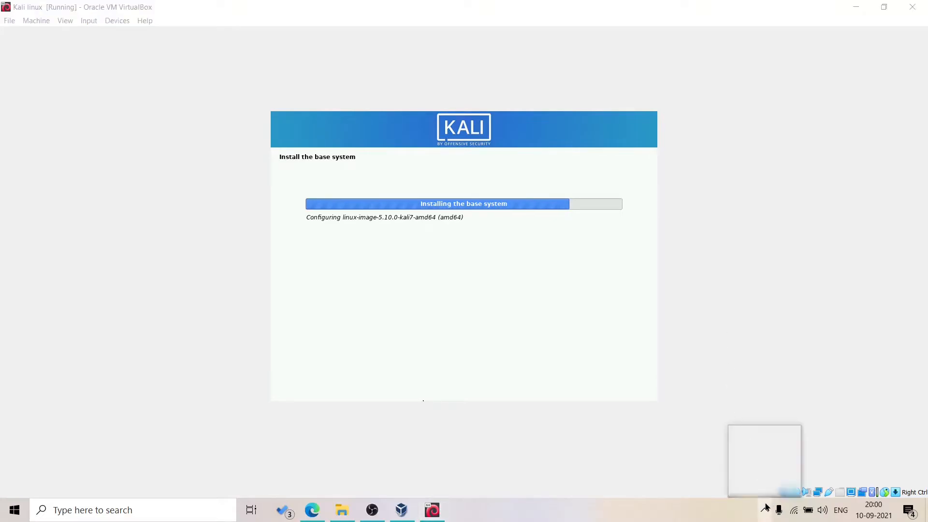
{"action": "left_click", "coordinate": [792, 361]}
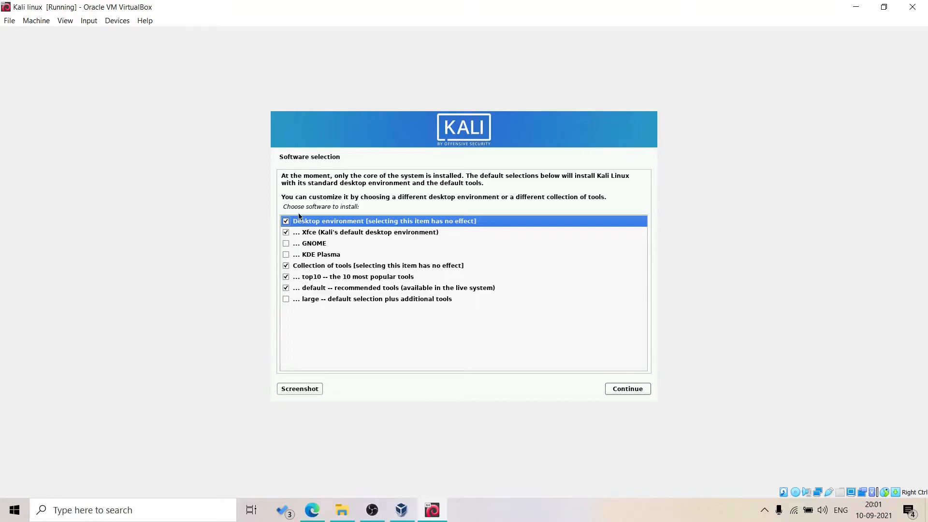
- In Software selection, replace Xfce with GNOME as the desktop and start the software installation
{"action": "left_click", "coordinate": [285, 233]}
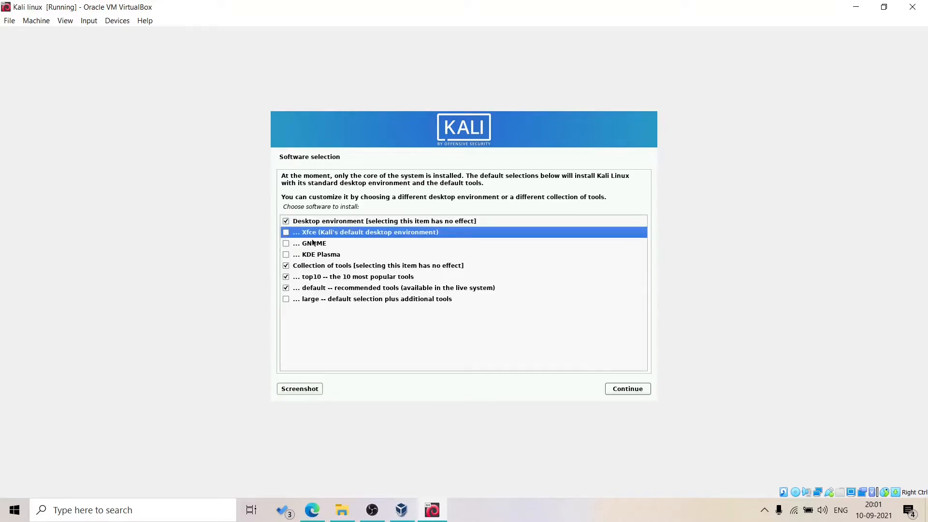
{"action": "left_click", "coordinate": [286, 244]}
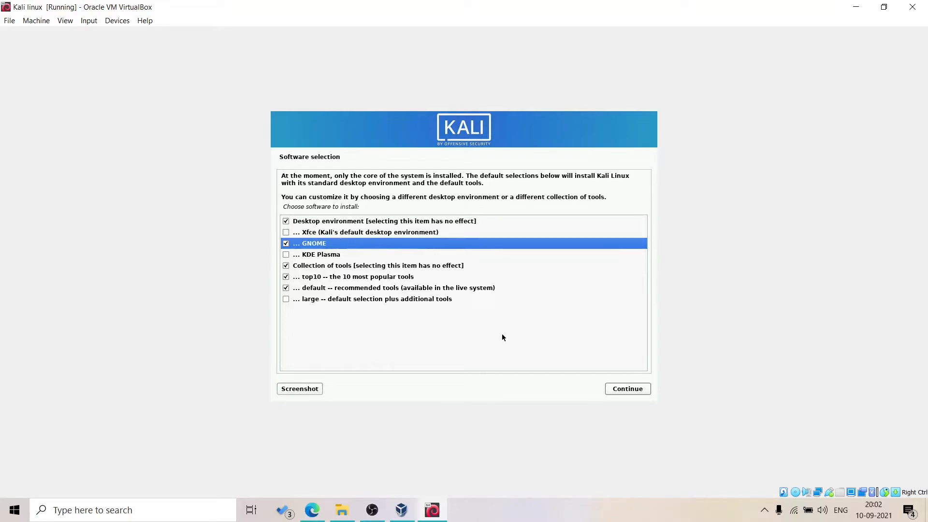
{"action": "left_click", "coordinate": [629, 389]}
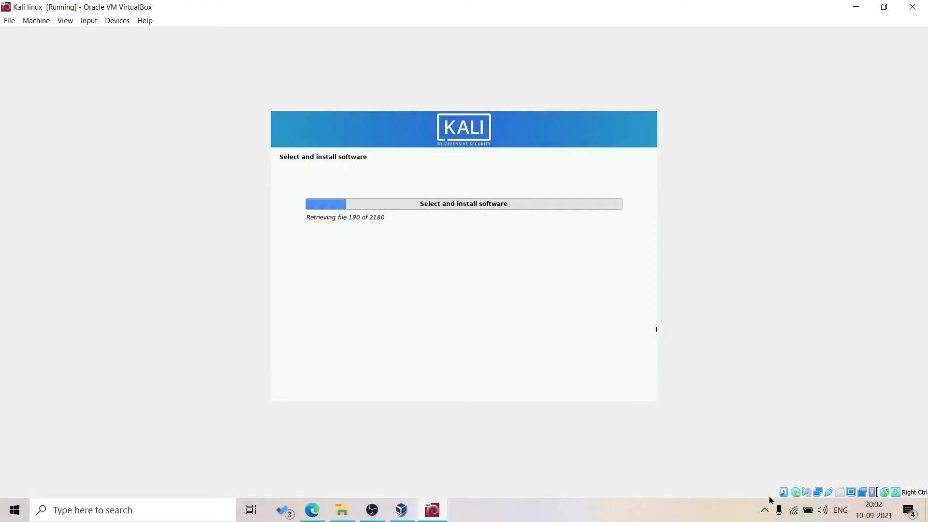
- Wait for the 2180-file software installation to complete until the GRUB boot loader prompt appears
{"action": "left_click", "coordinate": [764, 510]}
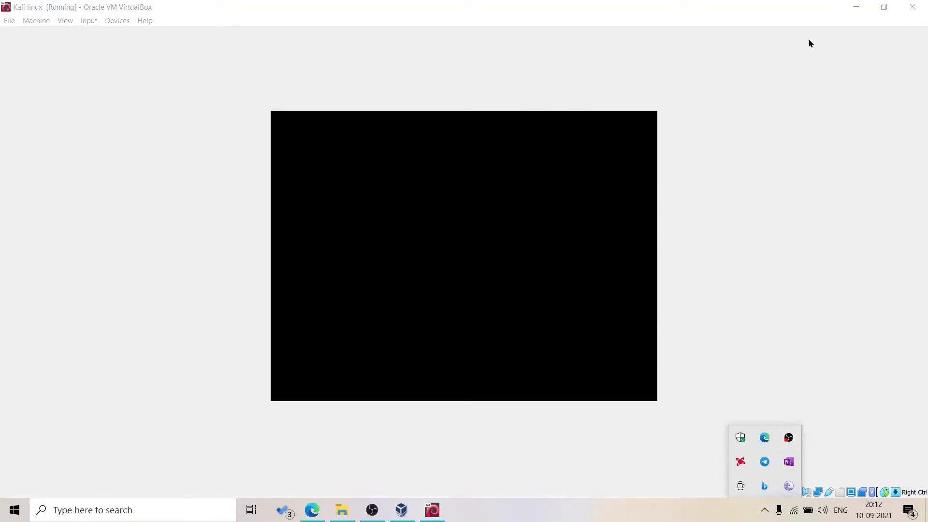
{"action": "left_click", "coordinate": [561, 183]}
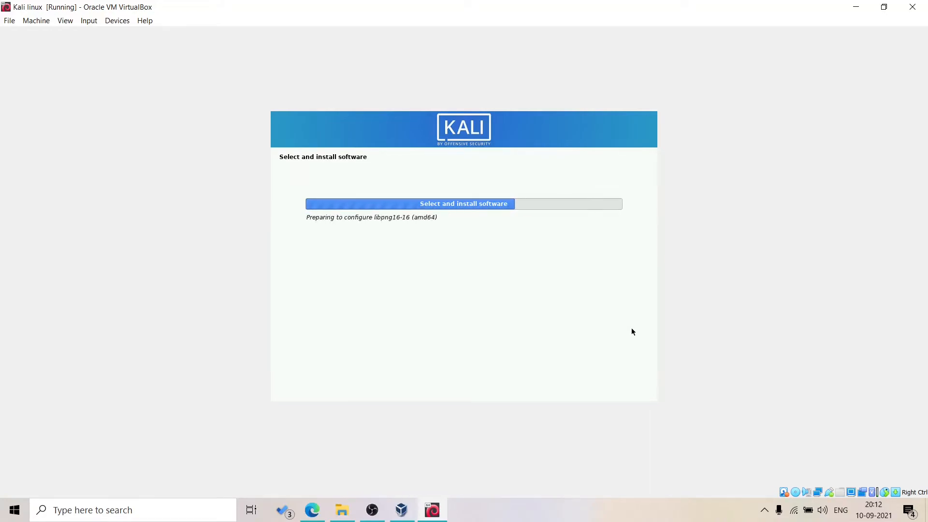
{"action": "left_click", "coordinate": [764, 510]}
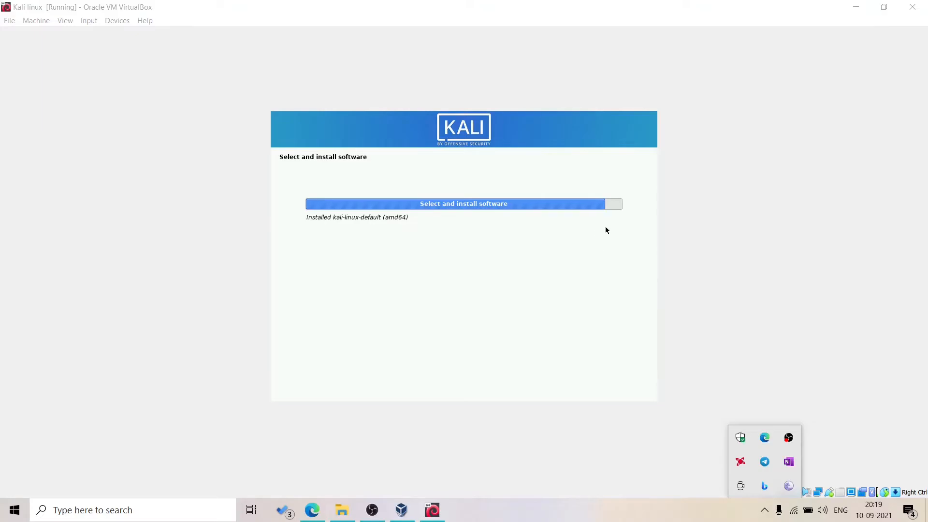
{"action": "left_click_drag", "start_coordinate": [385, 217], "coordinate": [401, 218]}
{"action": "left_click", "coordinate": [403, 217]}
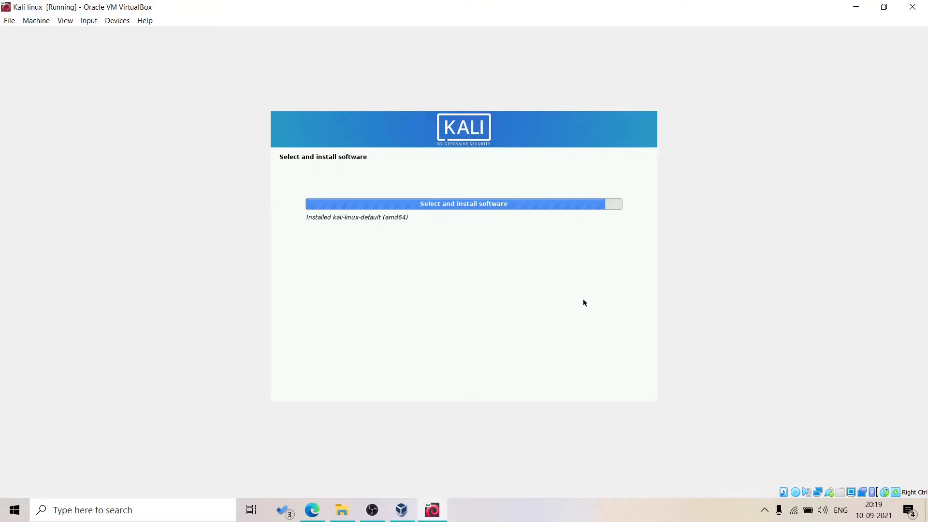
{"action": "left_click", "coordinate": [764, 510]}
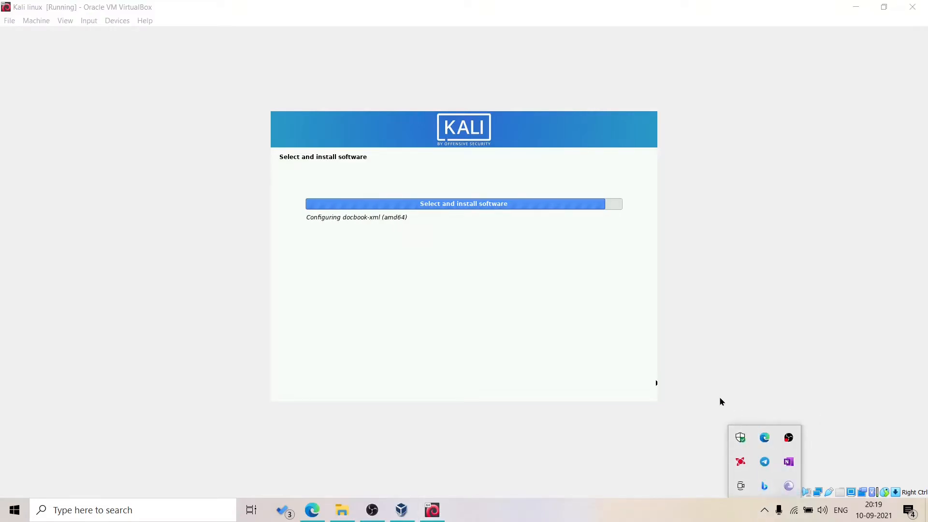
{"action": "left_click", "coordinate": [594, 289]}
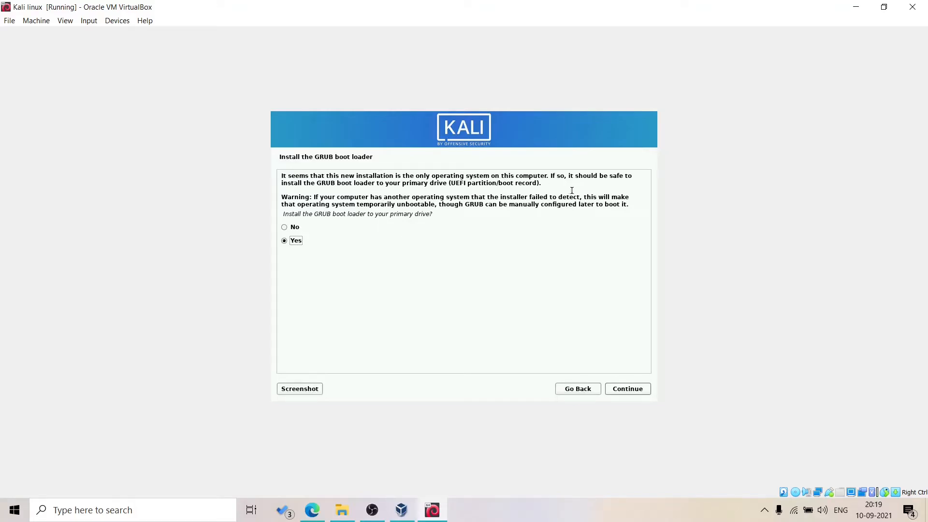
- Install the GRUB boot loader on /dev/sda
{"action": "left_click", "coordinate": [630, 389]}
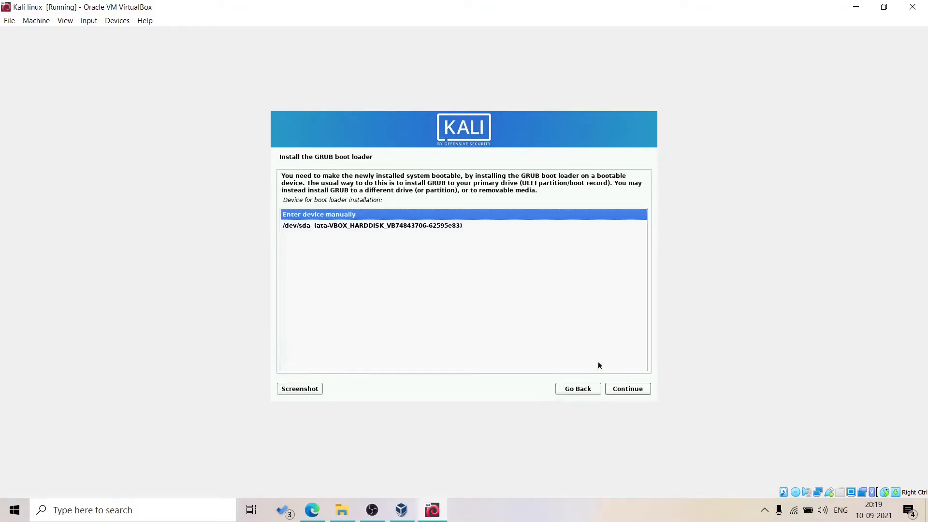
{"action": "left_click", "coordinate": [365, 226]}
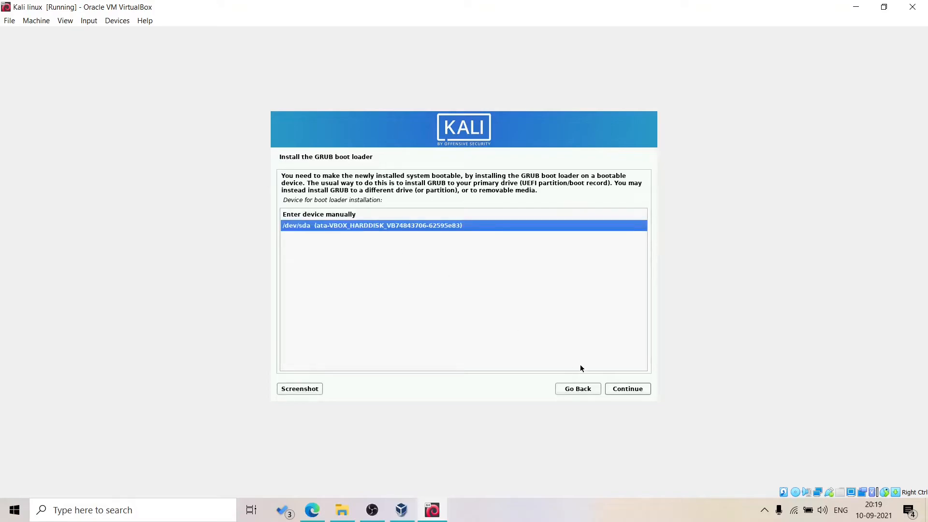
{"action": "left_click", "coordinate": [628, 390]}
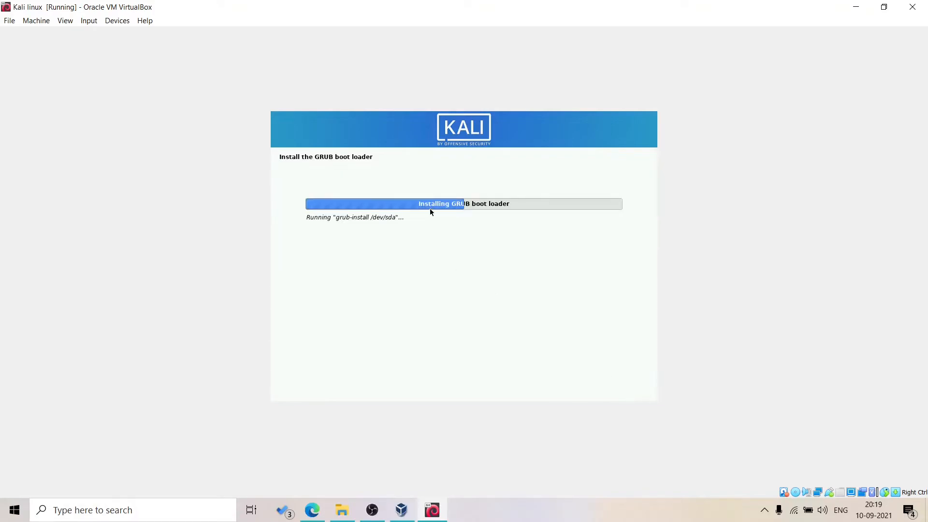
- Complete the installation and reboot the VM to the Kali GRUB menu, dismissing the mouse integration notice
{"action": "left_click_drag", "start_coordinate": [339, 220], "coordinate": [387, 221]}
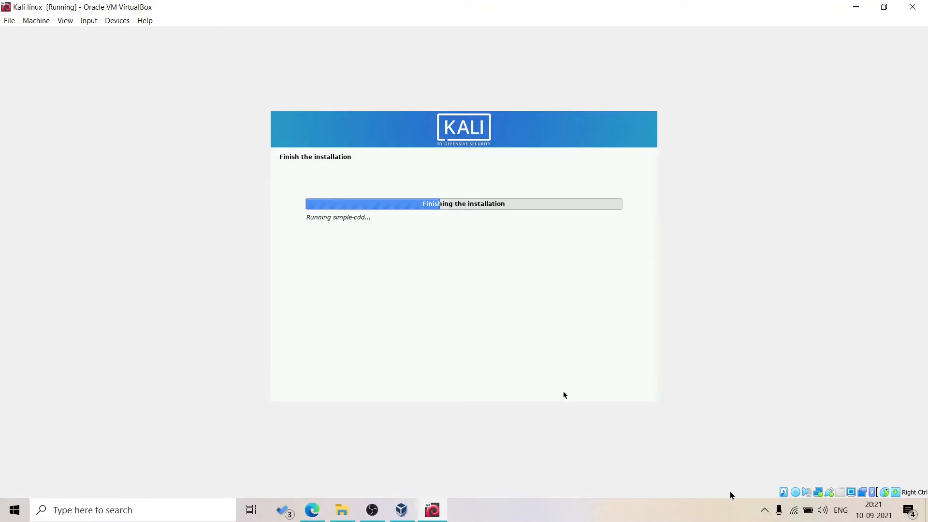
{"action": "left_click", "coordinate": [764, 510]}
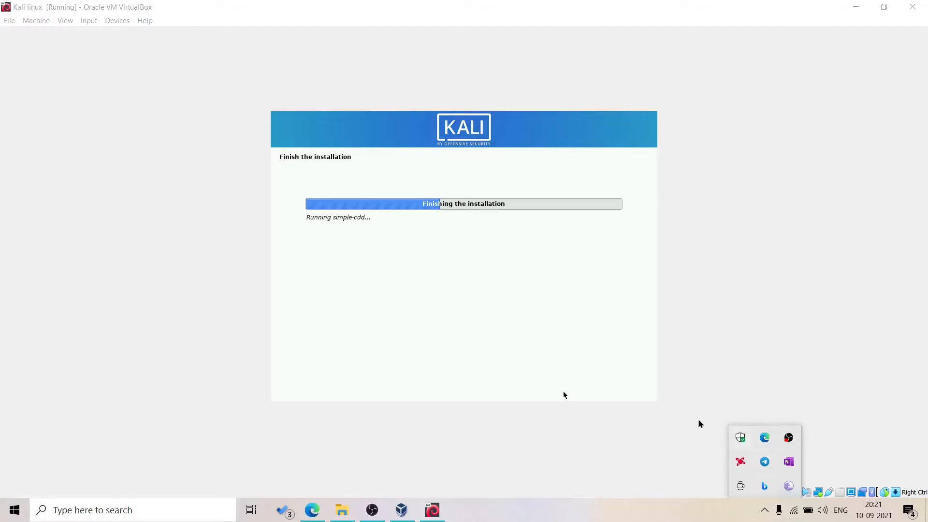
{"action": "left_click", "coordinate": [571, 277]}
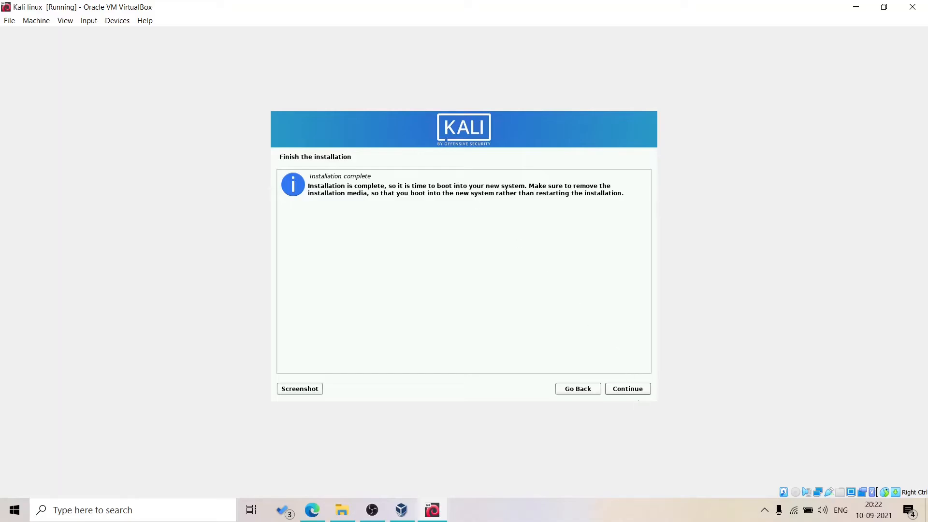
{"action": "left_click", "coordinate": [635, 388]}
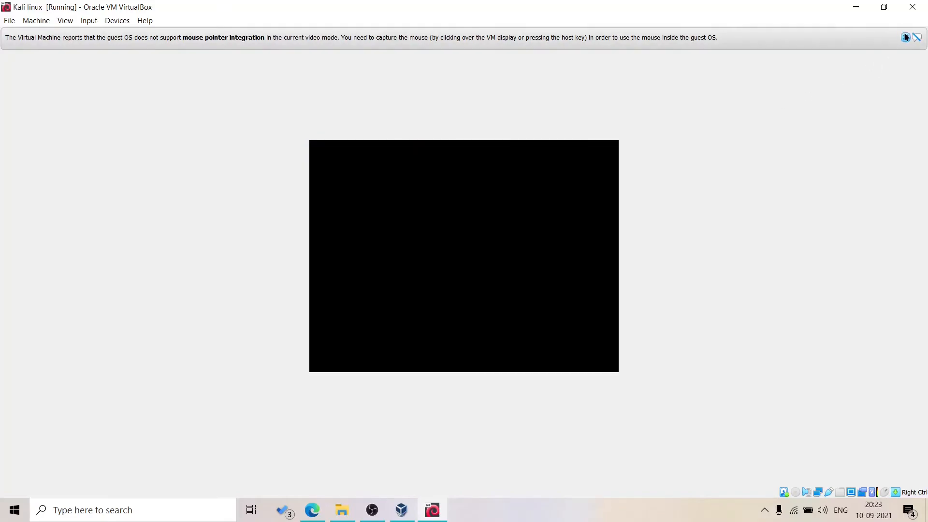
{"action": "left_click", "coordinate": [917, 39]}
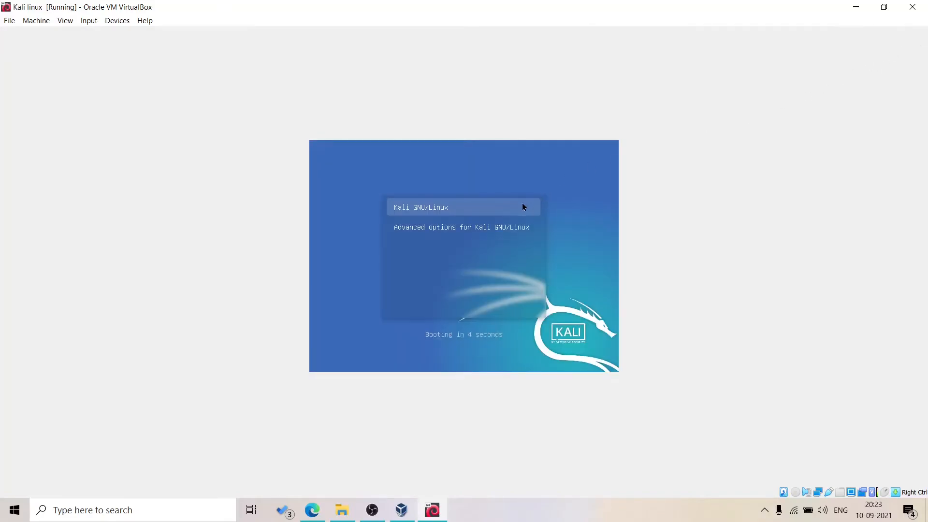